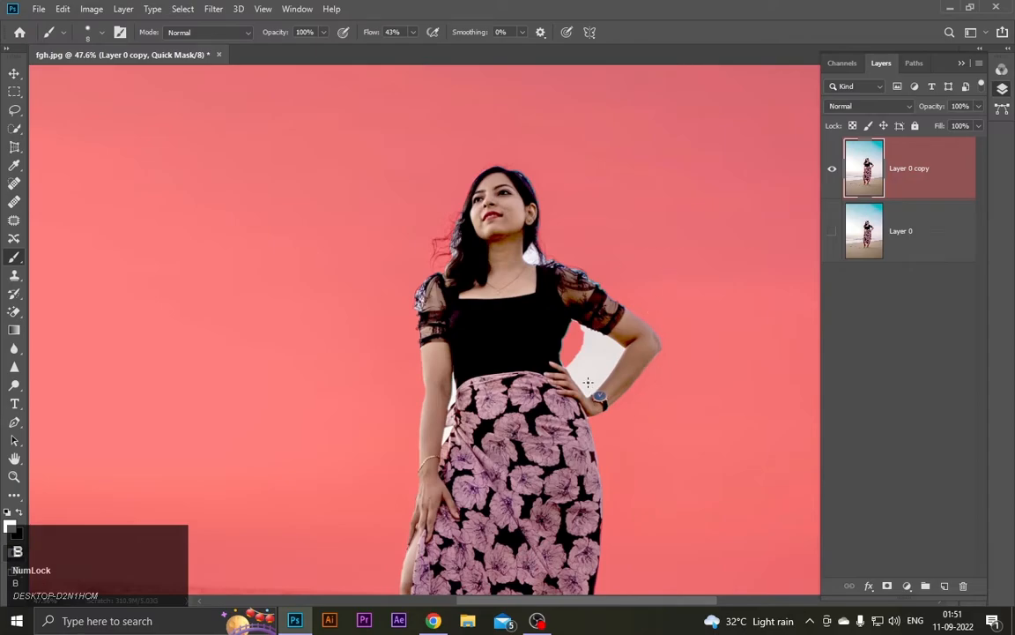
Mask out the background gap between the waist and the bent arm in black with a 25 px brush
key(bracketright)
key(bracketright)
key(bracketright)
scroll(592, 367, up, 6)
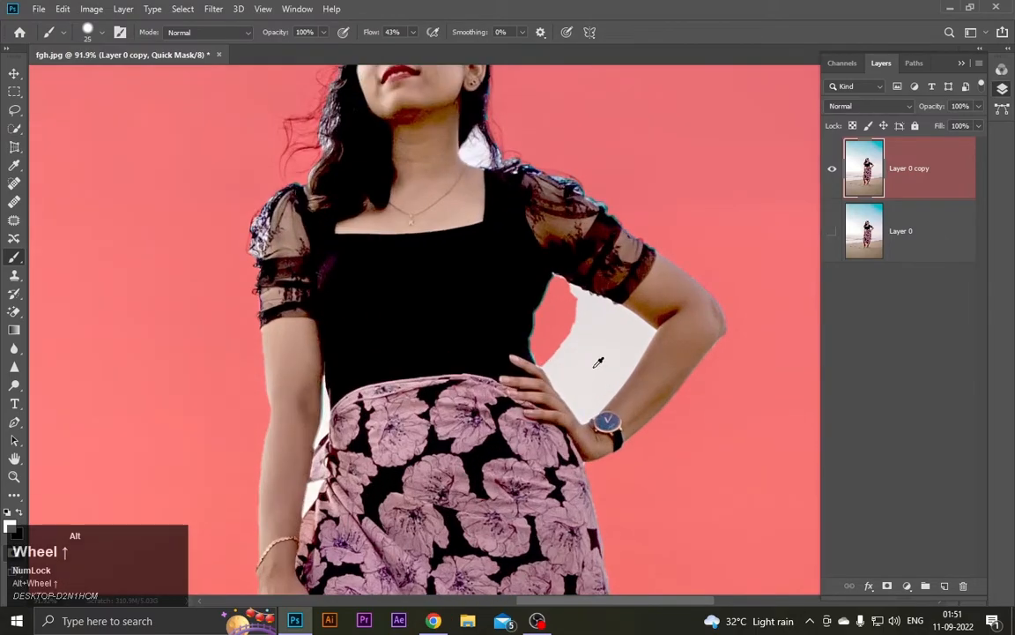
scroll(591, 351, up, 3)
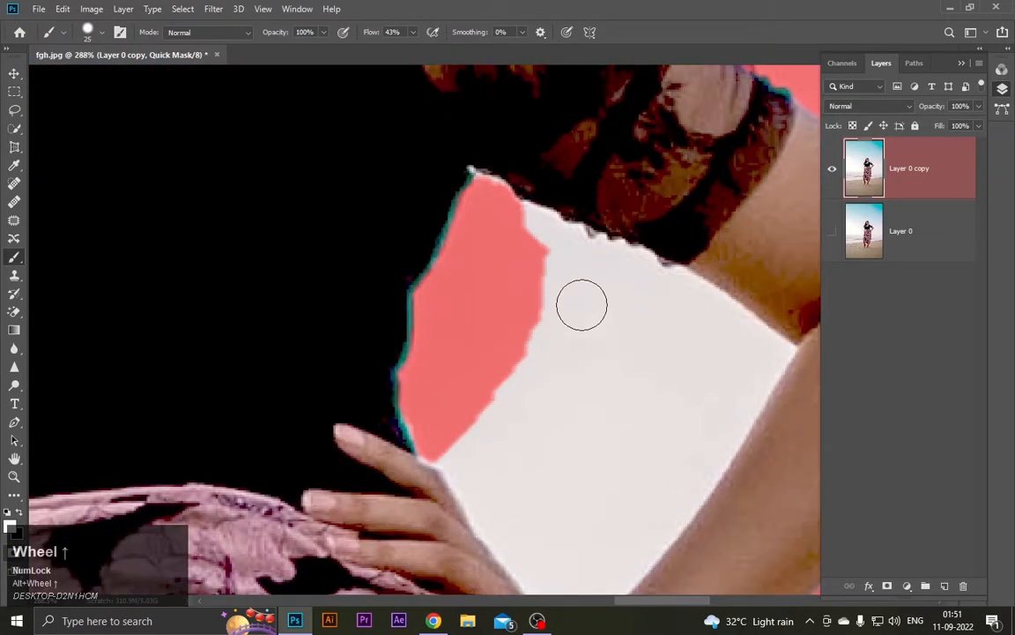
drag(516, 226, 535, 231)
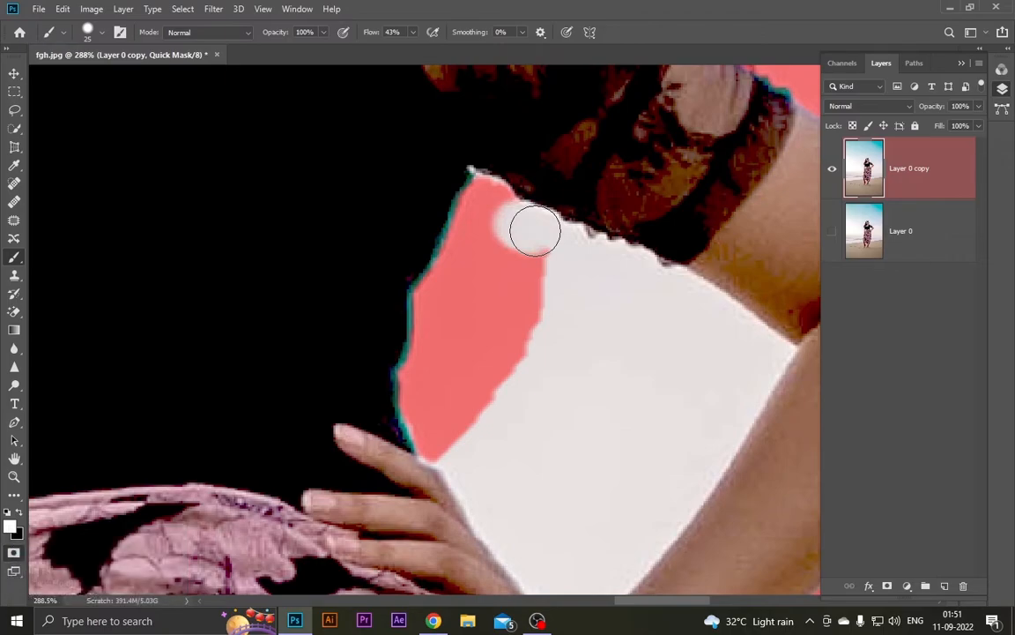
key(x)
mouse_move(515, 228)
mouse_down()
mouse_move(590, 277)
mouse_move(545, 242)
mouse_move(607, 257)
mouse_move(762, 349)
mouse_move(726, 437)
mouse_move(686, 483)
mouse_move(620, 489)
mouse_up()
scroll(512, 403, down, 2)
mouse_move(461, 380)
mouse_down()
mouse_move(497, 454)
mouse_move(568, 553)
mouse_move(532, 220)
mouse_move(483, 359)
mouse_move(570, 264)
mouse_move(567, 240)
mouse_move(586, 236)
mouse_move(578, 213)
mouse_move(632, 243)
mouse_move(699, 308)
mouse_move(713, 303)
mouse_move(622, 501)
mouse_move(584, 532)
mouse_move(567, 346)
mouse_move(592, 307)
mouse_move(648, 278)
mouse_move(607, 296)
mouse_move(664, 355)
mouse_move(566, 483)
mouse_move(492, 352)
mouse_up()
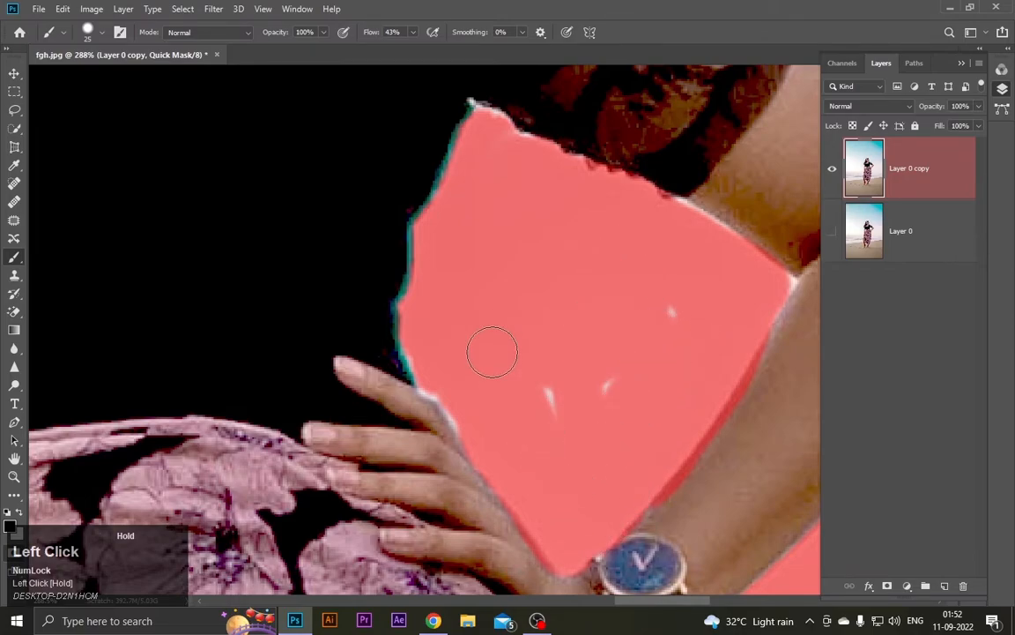
drag(578, 402, 627, 382)
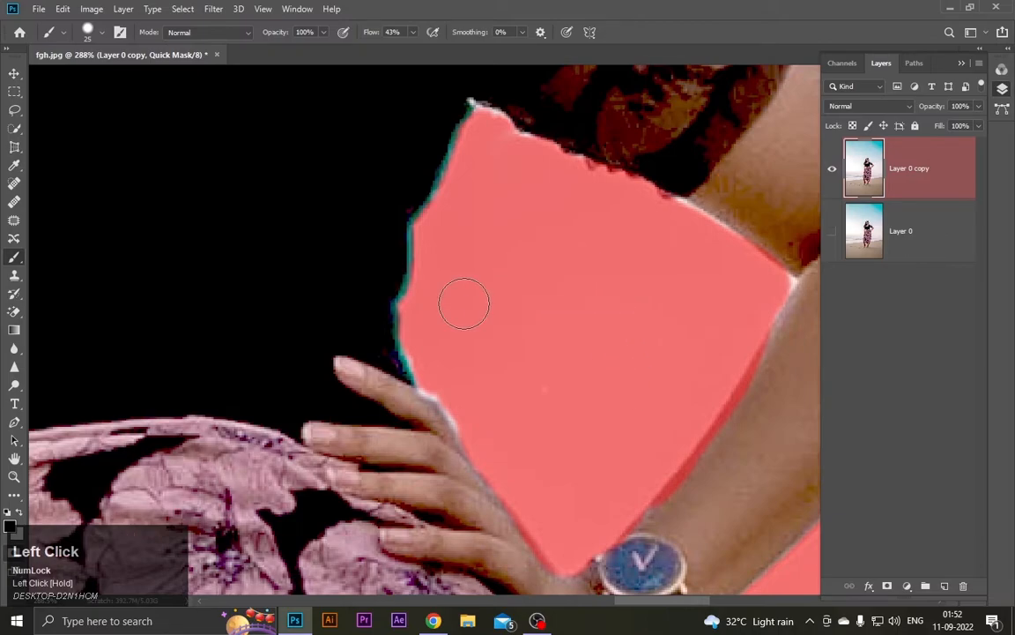
Try masking the rim of the white gap between the neck and hair with a 10 px brush
scroll(464, 303, down, 5)
scroll(393, 141, up, 6)
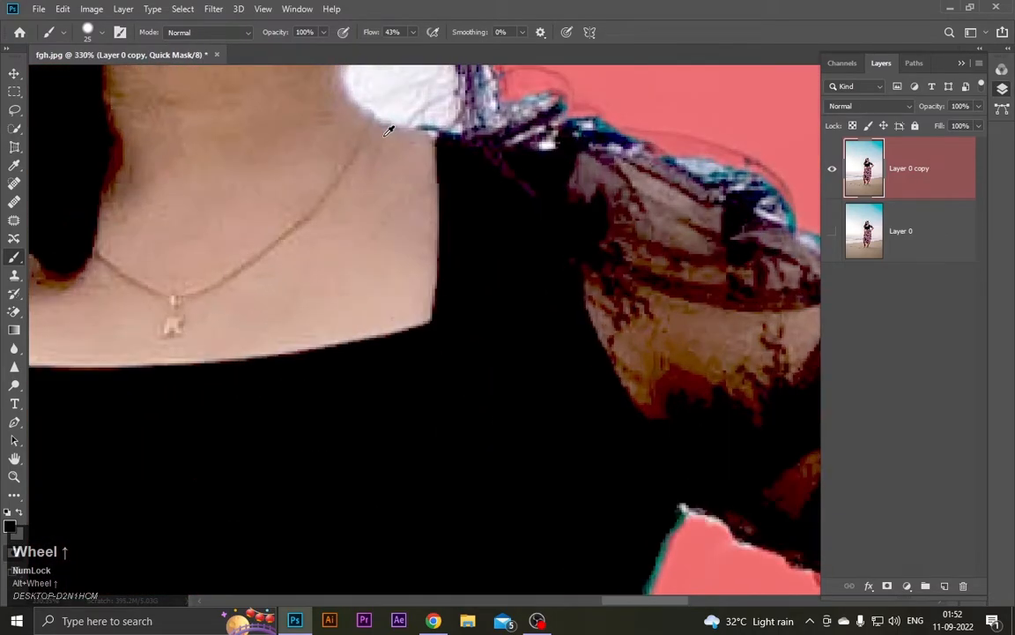
scroll(388, 130, up, 4)
key(bracketleft)
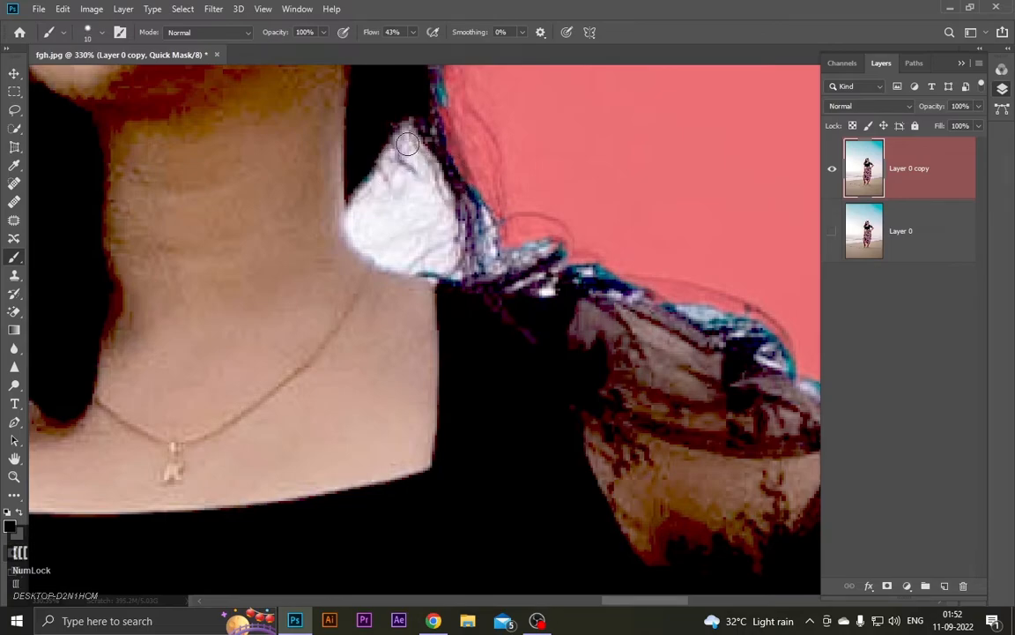
drag(410, 133, 396, 156)
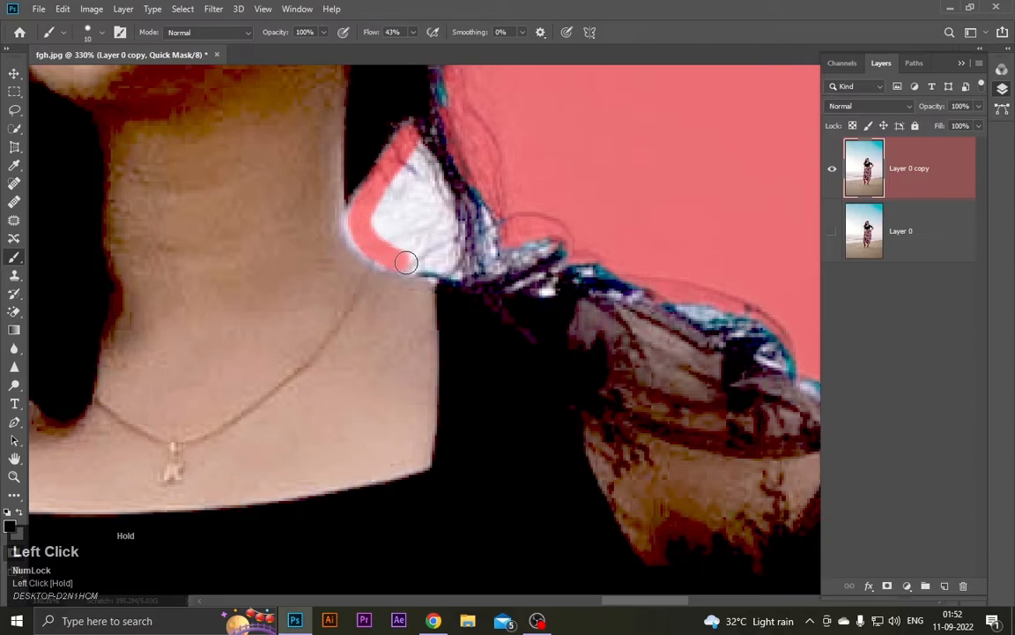
Enlarge the brush to 14 px and paint white over the upper part of the mask beside the neck
alt+drag(382, 198, 426, 202)
alt+right_click(421, 208)
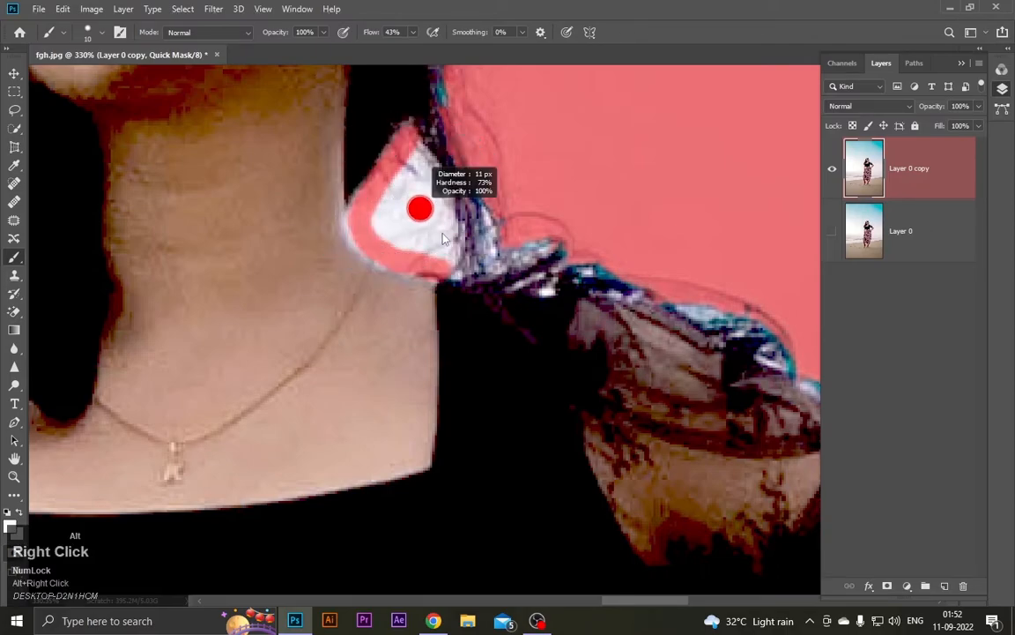
mouse_move(444, 308)
alt+mouse_down()
mouse_move(485, 298)
mouse_move(457, 300)
mouse_move(465, 308)
alt+mouse_up()
drag(412, 159, 419, 175)
key(x)
key(x)
key(x)
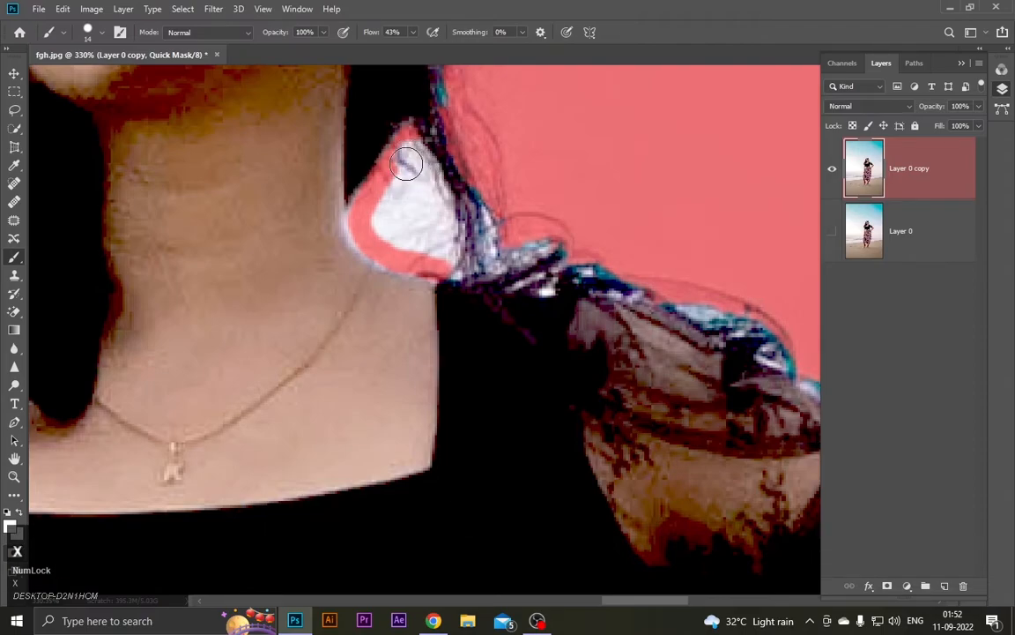
right_click(407, 163)
click(352, 157)
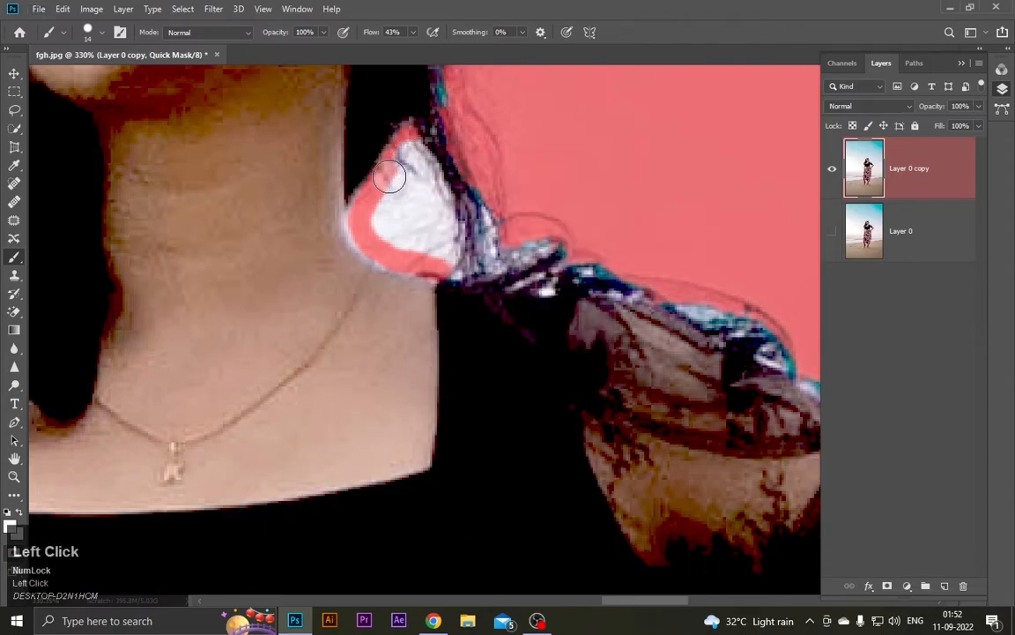
Enlarge the brush to 26 px and erase the rest of the mask beside the neck with white
right_click(443, 196)
right_click(425, 185)
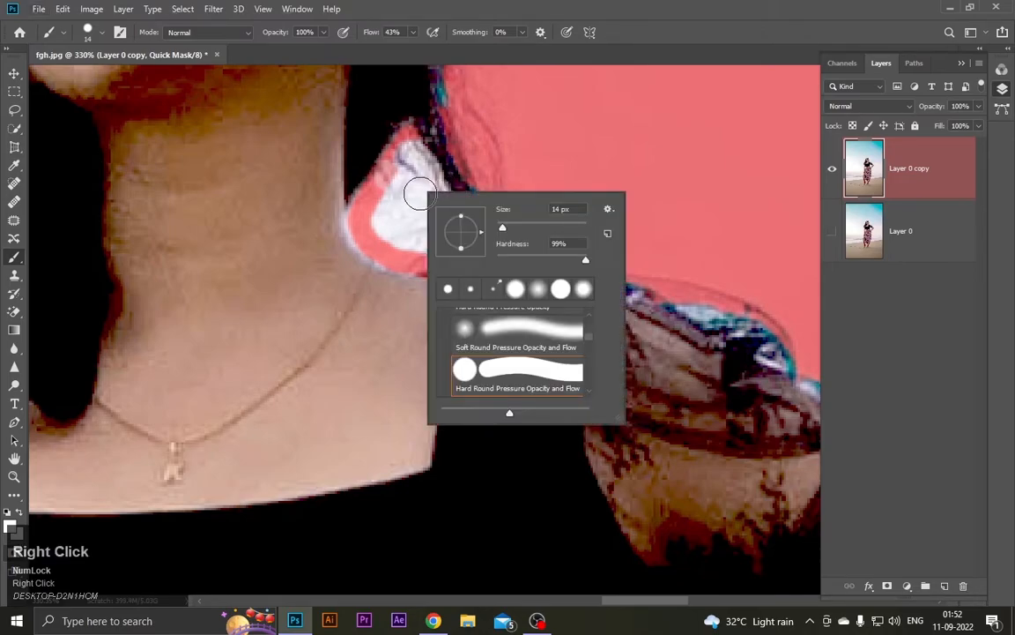
click(410, 186)
alt+right_click(428, 210)
alt+drag(429, 211, 430, 172)
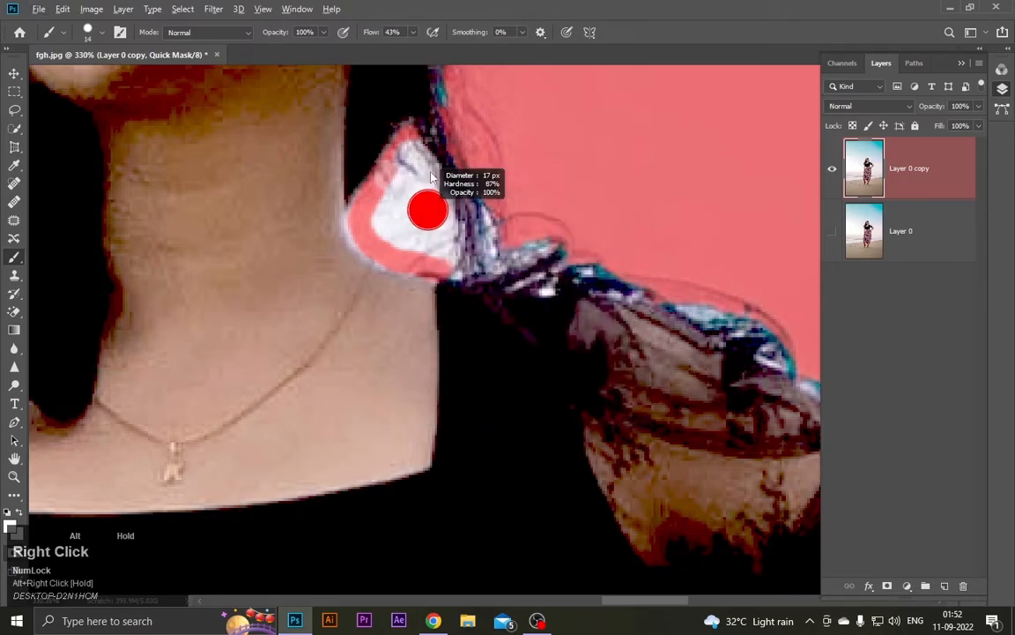
mouse_move(430, 403)
alt+mouse_down()
mouse_move(326, 378)
mouse_move(415, 401)
mouse_move(342, 390)
alt+mouse_up()
mouse_move(428, 210)
mouse_down()
mouse_move(374, 269)
mouse_move(385, 189)
mouse_move(398, 190)
mouse_move(409, 224)
mouse_move(394, 195)
mouse_move(406, 205)
mouse_move(409, 158)
mouse_move(401, 181)
mouse_move(414, 207)
mouse_move(392, 222)
mouse_move(414, 208)
mouse_move(371, 212)
mouse_move(383, 210)
mouse_move(373, 228)
mouse_move(373, 205)
mouse_move(393, 251)
mouse_move(442, 261)
mouse_up()
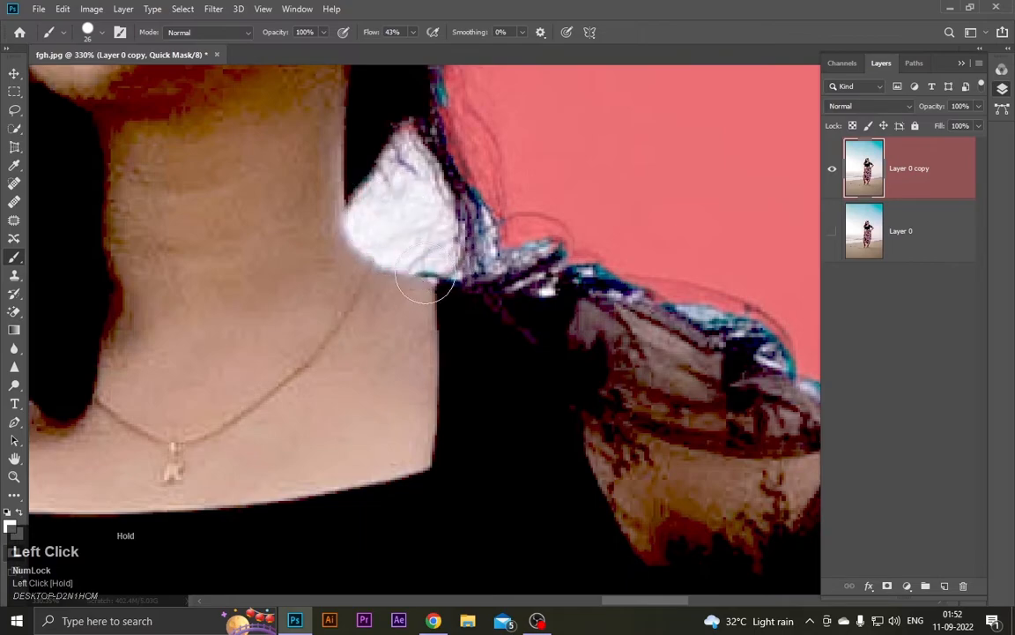
Switch the foreground to black and mask the gap between the neck and hair, reducing the brush to 15 px
key(x)
click(418, 238)
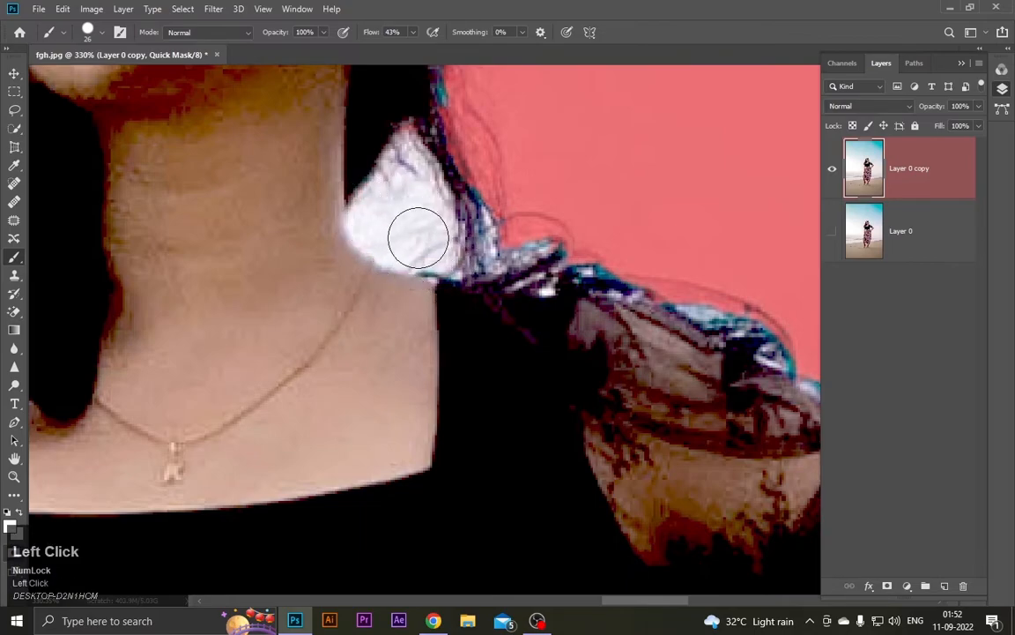
alt+scroll(409, 220, down, 10)
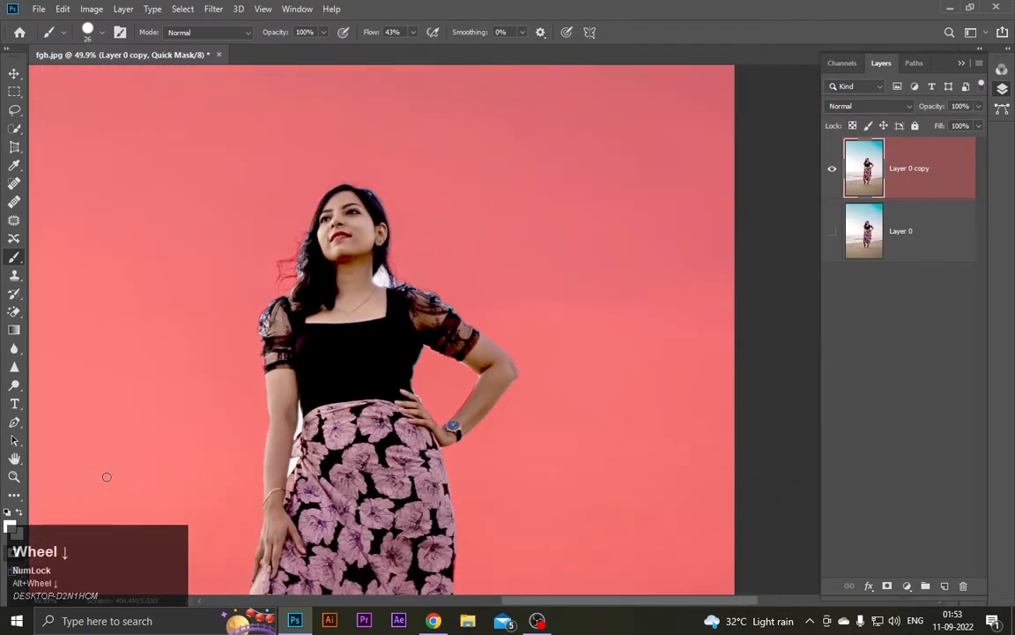
click(6, 512)
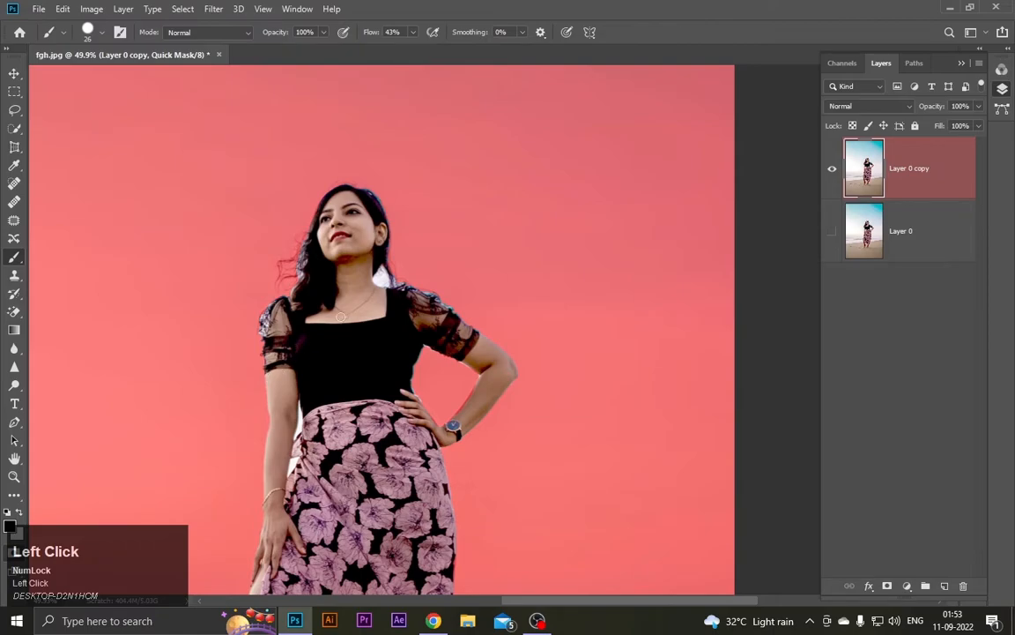
alt+scroll(452, 218, up, 5)
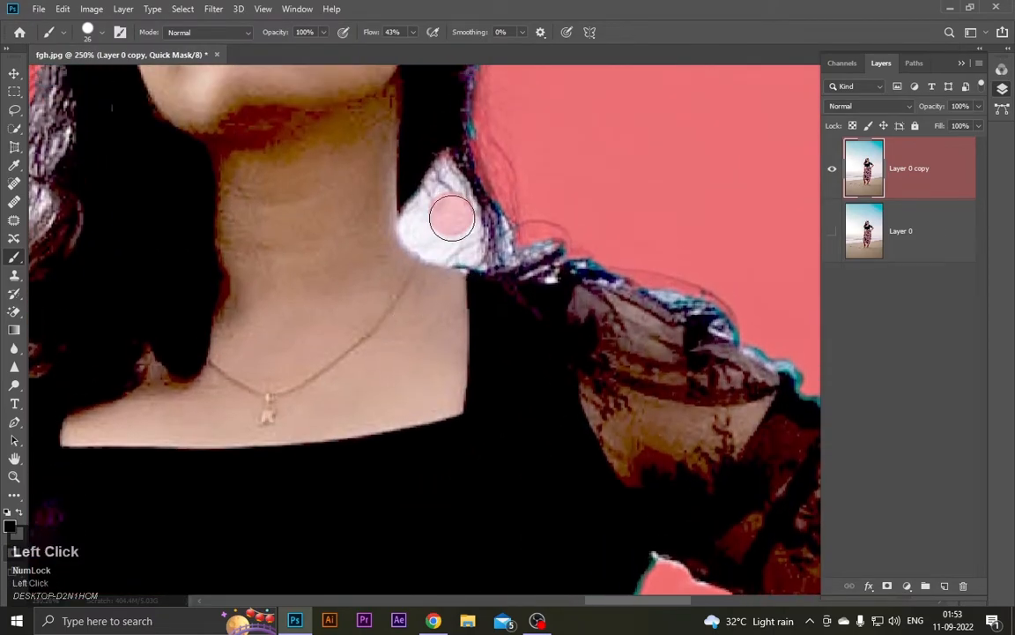
click(452, 218)
alt+scroll(458, 219, up, 5)
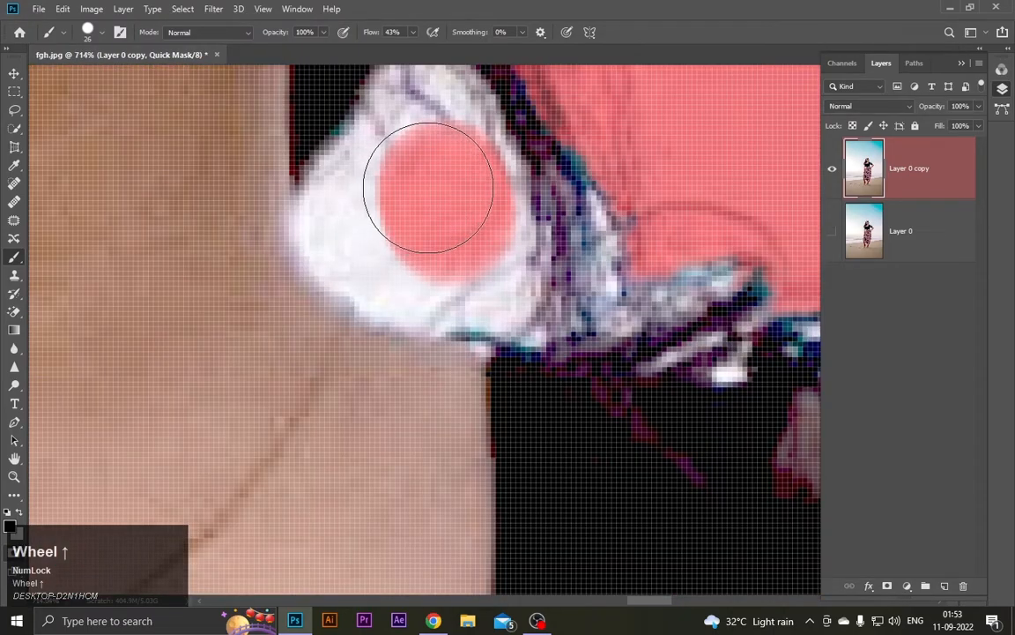
scroll(428, 190, up, 3)
key(bracketleft)
key(bracketleft)
mouse_move(420, 148)
mouse_down()
mouse_move(341, 260)
mouse_move(327, 314)
mouse_move(380, 369)
mouse_move(496, 399)
mouse_move(493, 264)
mouse_move(450, 181)
mouse_move(437, 235)
mouse_move(409, 287)
mouse_move(387, 301)
mouse_move(392, 341)
mouse_up()
Mask the narrow upper tip of the gap between the straight arm and the waist with a 3 px brush
scroll(395, 342, down, 10)
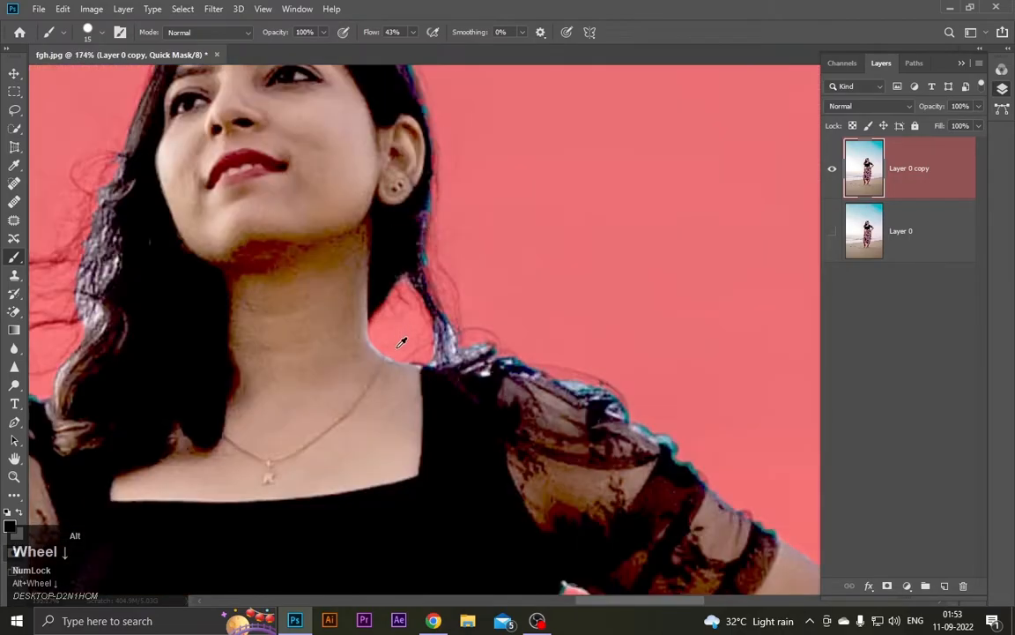
scroll(366, 438, down, 5)
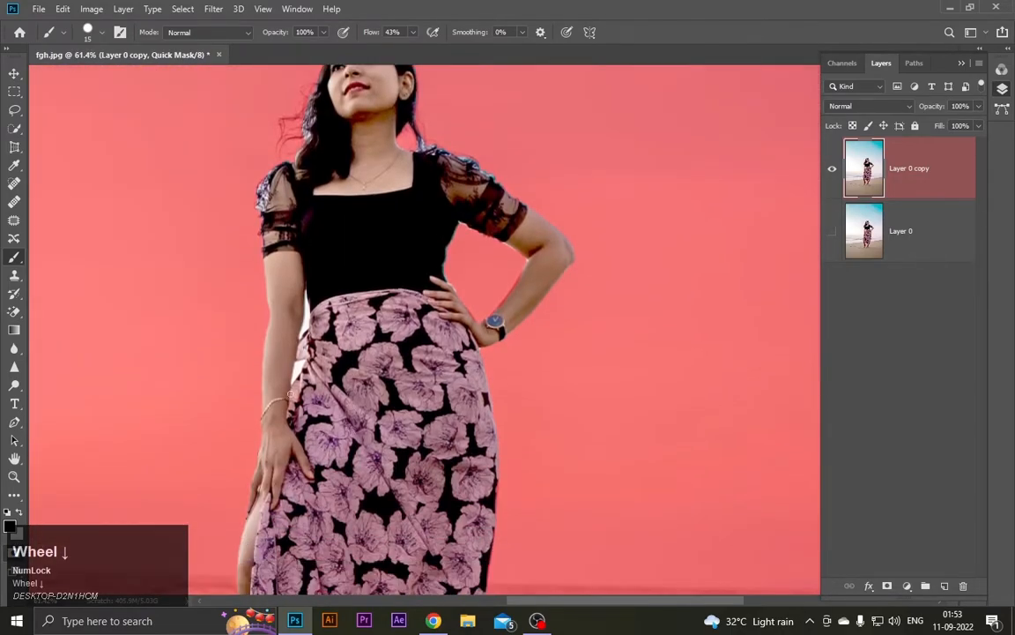
scroll(357, 148, up, 8)
scroll(357, 149, up, 5)
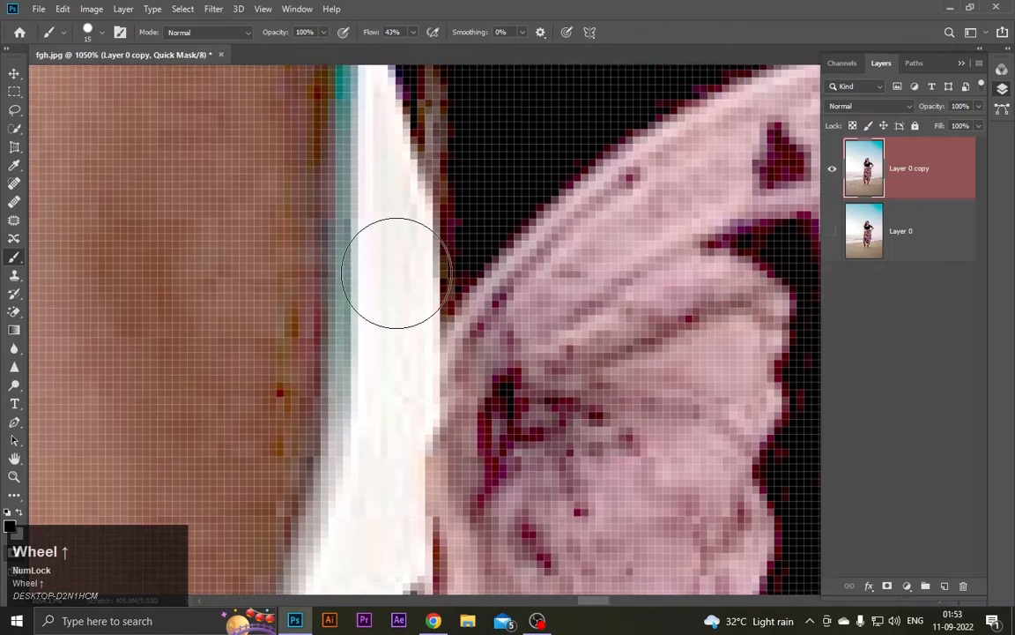
scroll(389, 272, up, 2)
alt+right_click(518, 220)
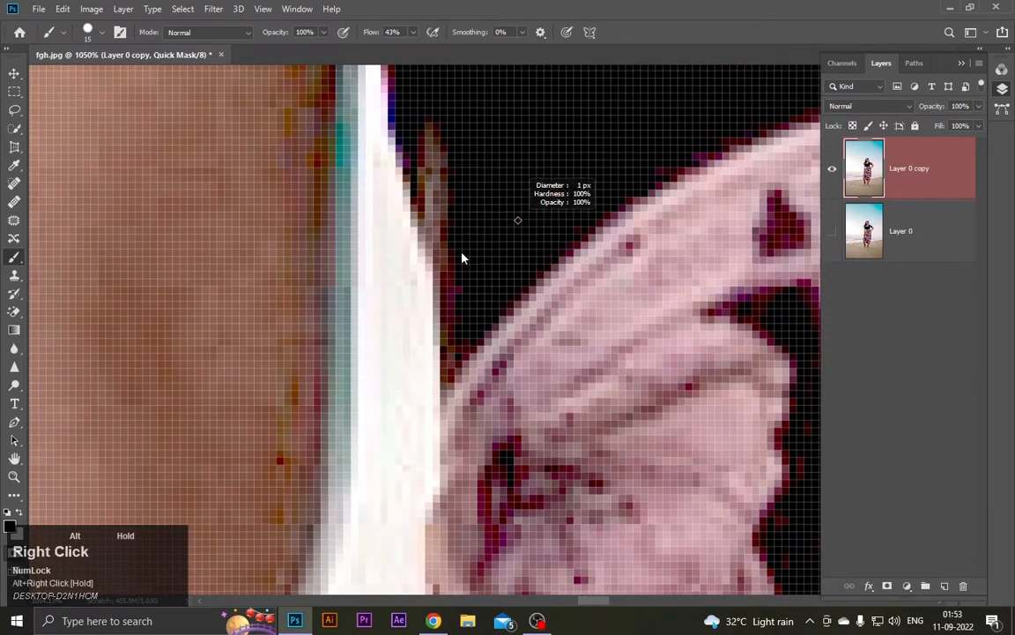
scroll(379, 160, up, 3)
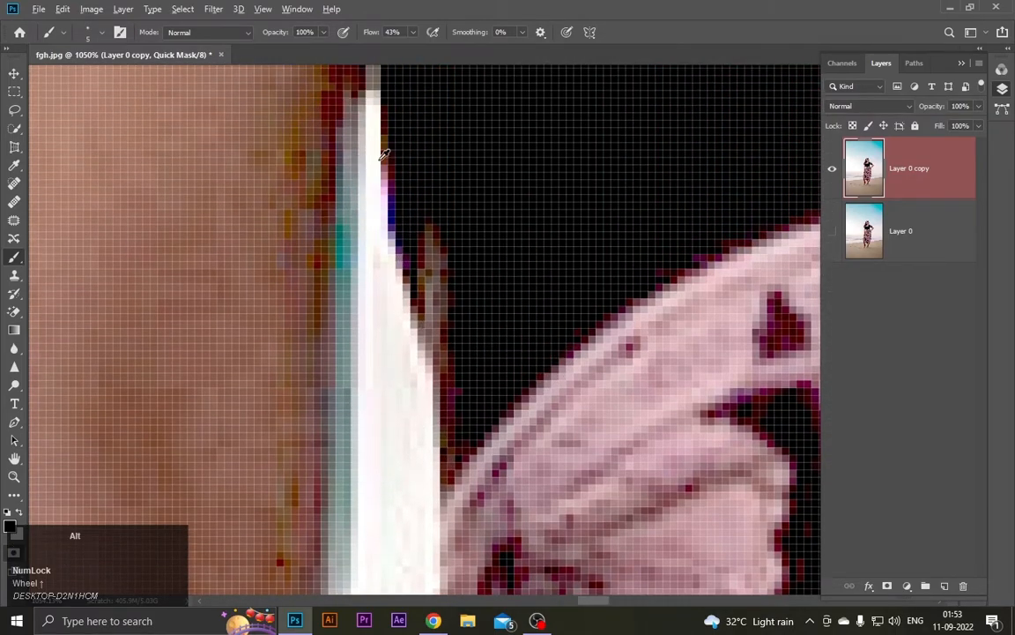
alt+right_click(378, 162)
mouse_move(379, 161)
mouse_down()
mouse_move(372, 311)
mouse_move(372, 188)
mouse_up()
scroll(374, 147, up, 2)
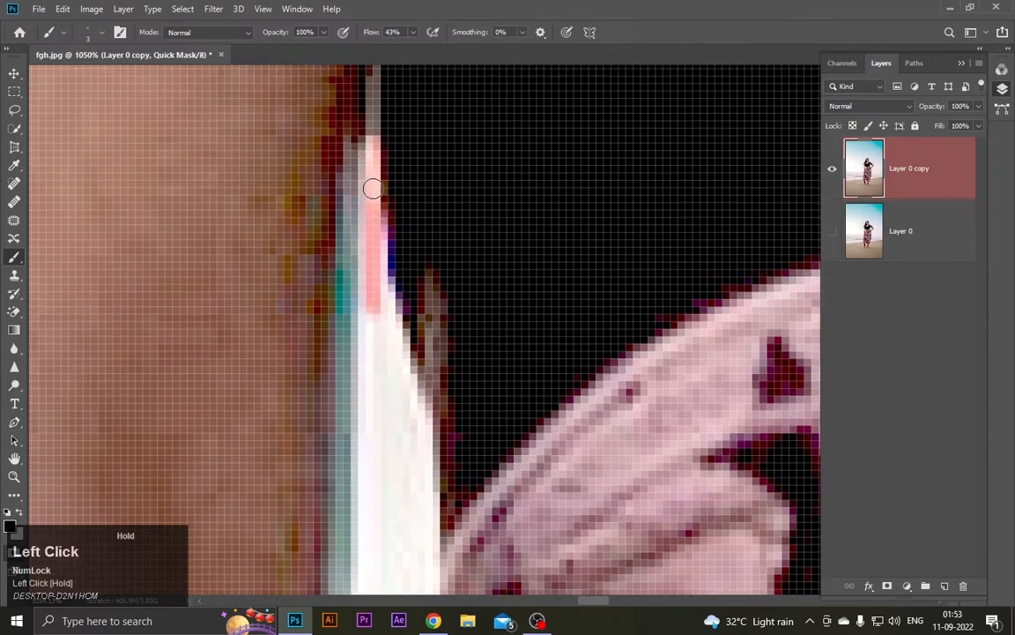
Set the brush flow to 100% and extend the mask down the arm-waist gap, enlarging the brush to 6 px
click(413, 33)
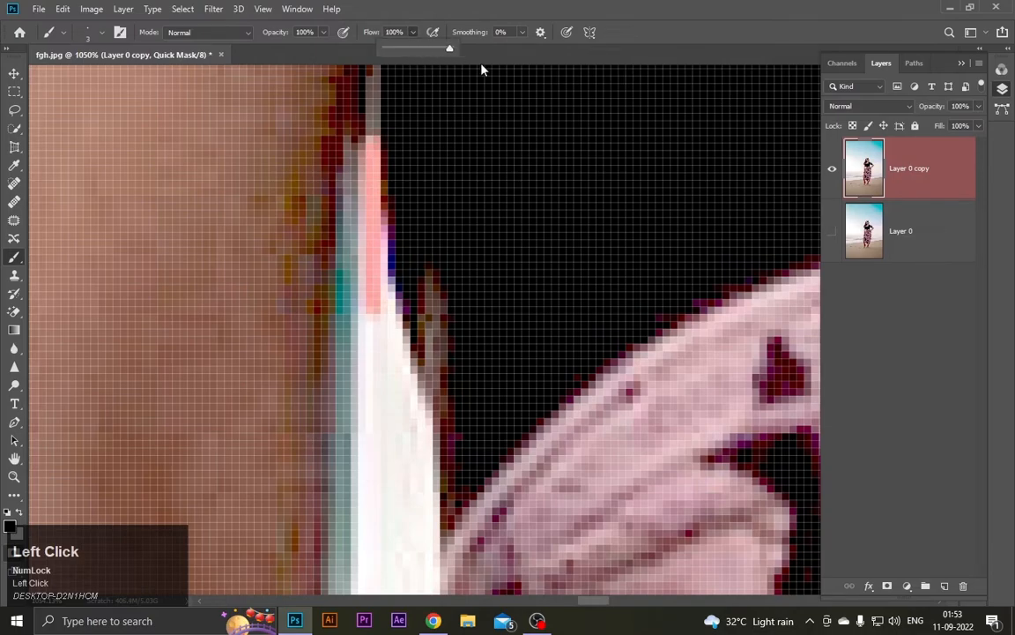
drag(376, 265, 376, 412)
scroll(391, 385, down, 3)
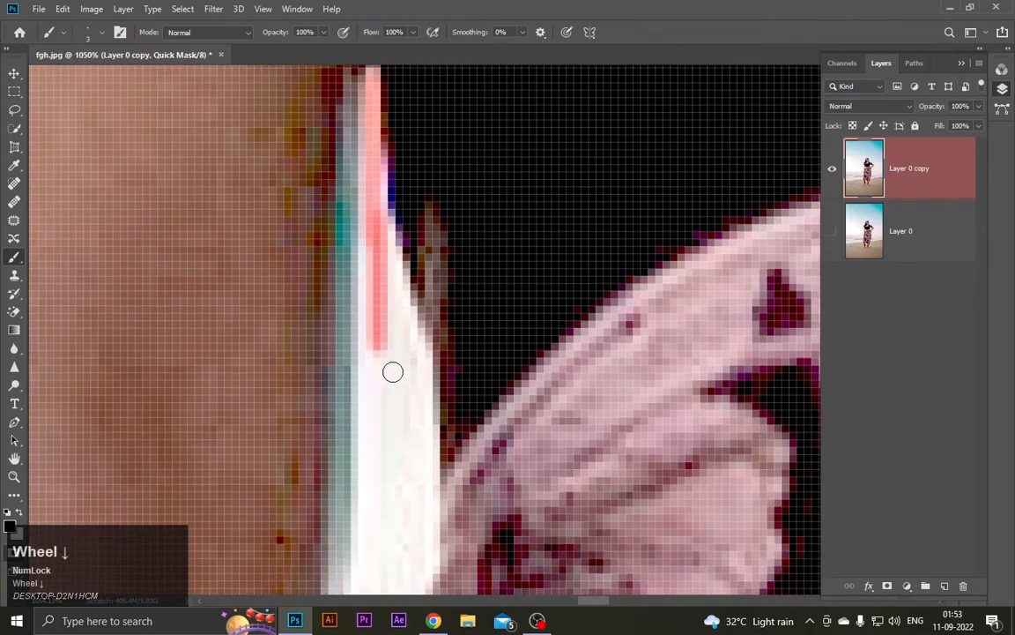
alt+right_click(377, 280)
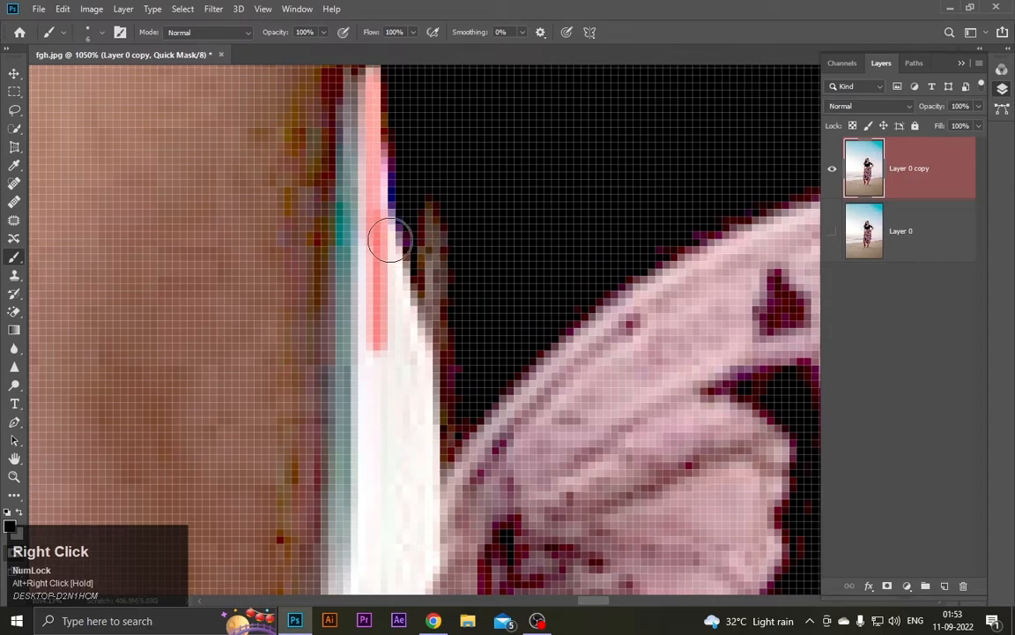
drag(379, 240, 411, 364)
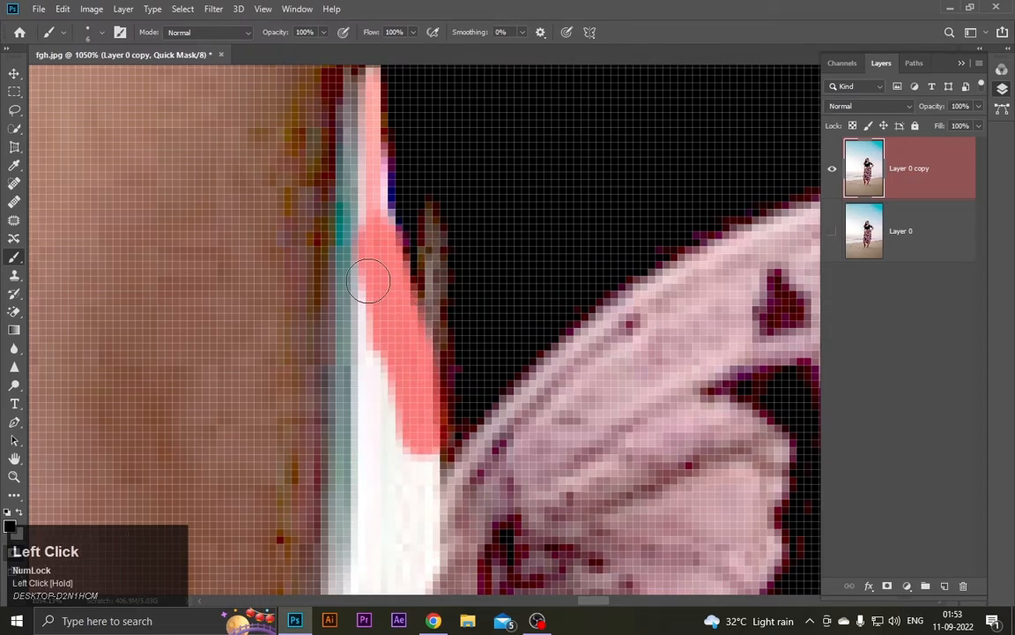
drag(369, 280, 389, 487)
Mask the lower part of the gap between the straight arm and the skirt down to its pointed end
scroll(373, 426, down, 6)
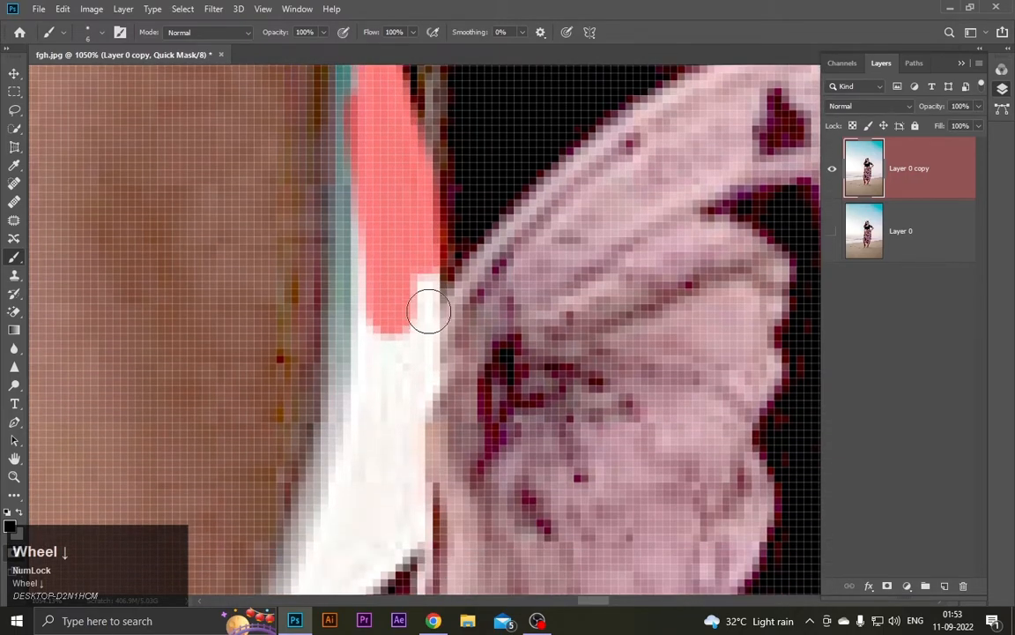
mouse_move(428, 311)
mouse_down()
mouse_move(414, 279)
mouse_move(417, 374)
mouse_move(390, 421)
mouse_up()
scroll(406, 316, down, 3)
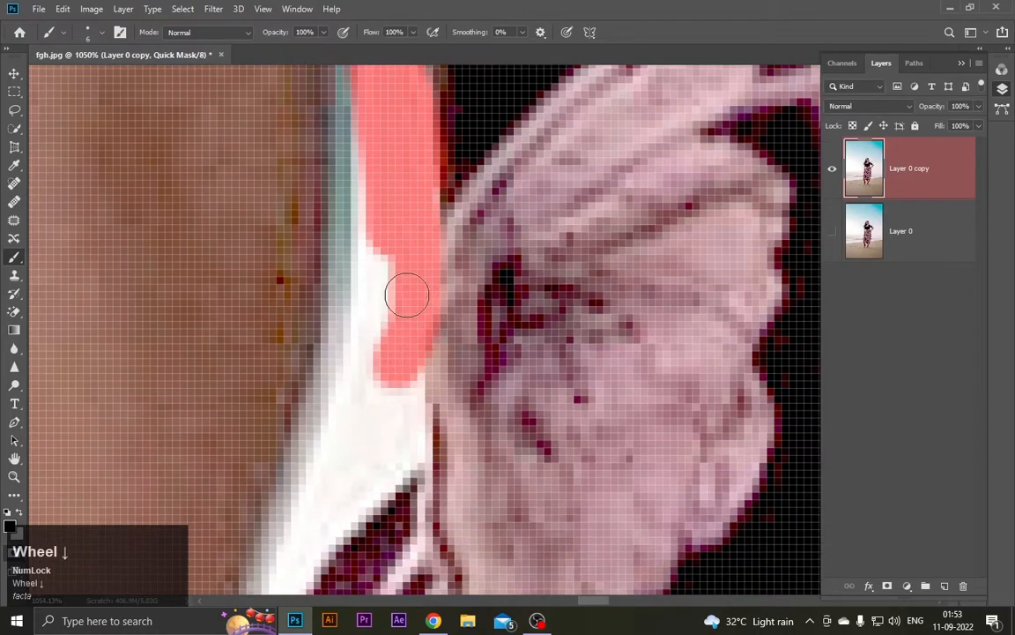
mouse_move(377, 156)
mouse_down()
mouse_move(386, 329)
mouse_move(376, 374)
mouse_up()
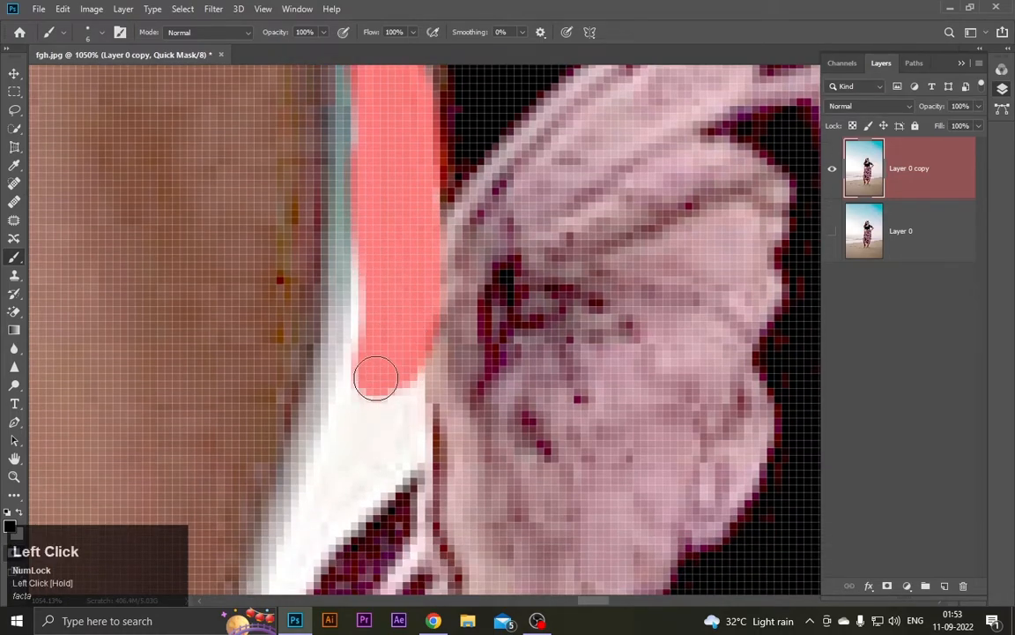
scroll(377, 376, down, 6)
mouse_move(369, 132)
mouse_down()
mouse_move(350, 264)
mouse_move(262, 476)
mouse_up()
mouse_move(401, 214)
mouse_down()
mouse_move(405, 302)
mouse_move(311, 419)
mouse_move(387, 285)
mouse_move(396, 243)
mouse_move(346, 338)
mouse_up()
Mask the patch of dark sand between the two feet with a 26 px brush
scroll(340, 355, down, 15)
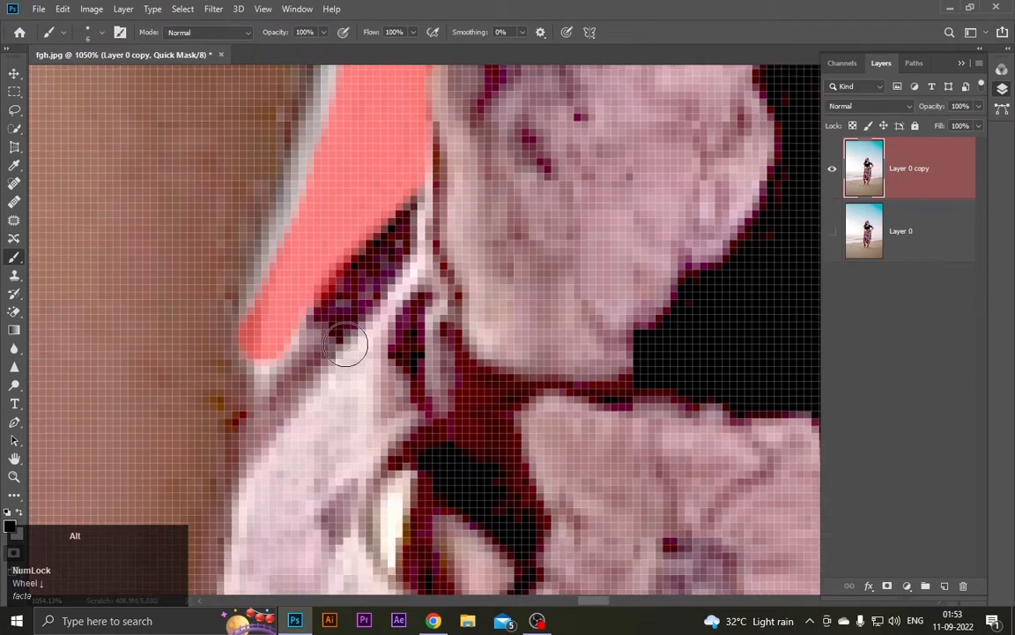
scroll(344, 328, down, 4)
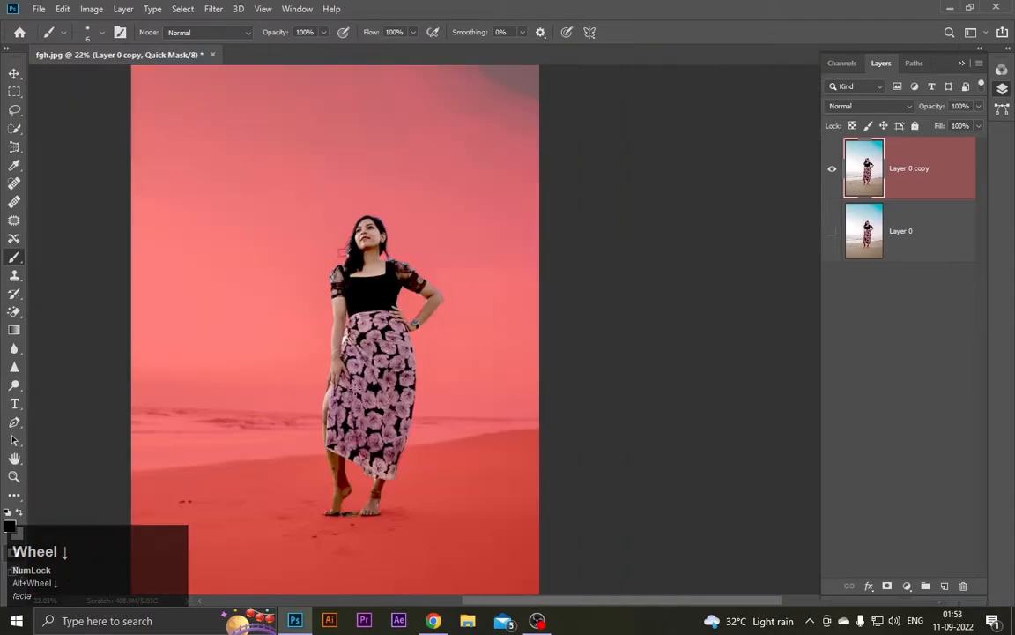
scroll(374, 447, up, 15)
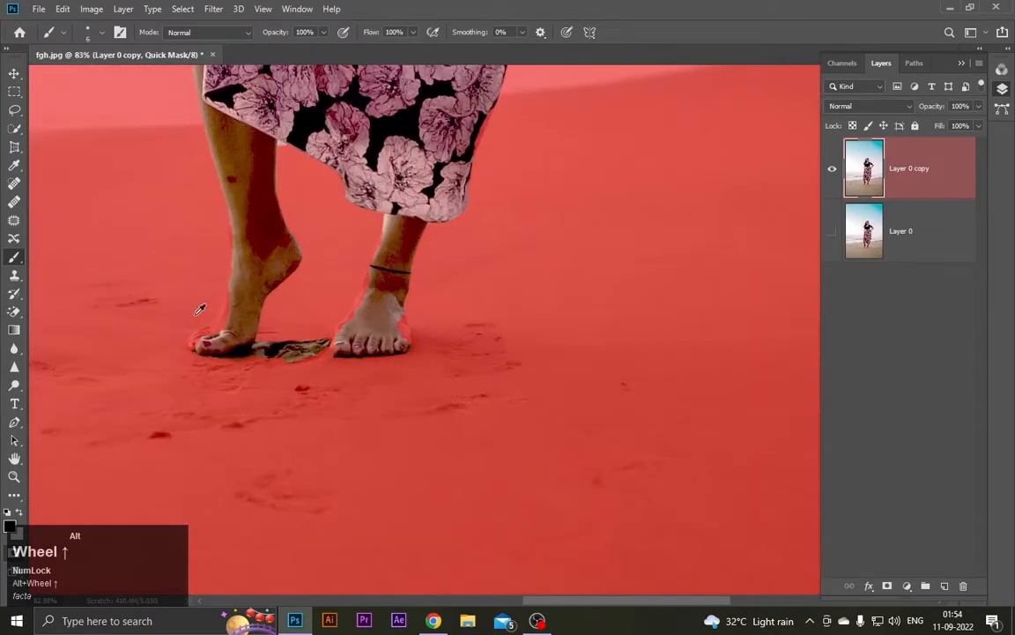
scroll(371, 392, down, 3)
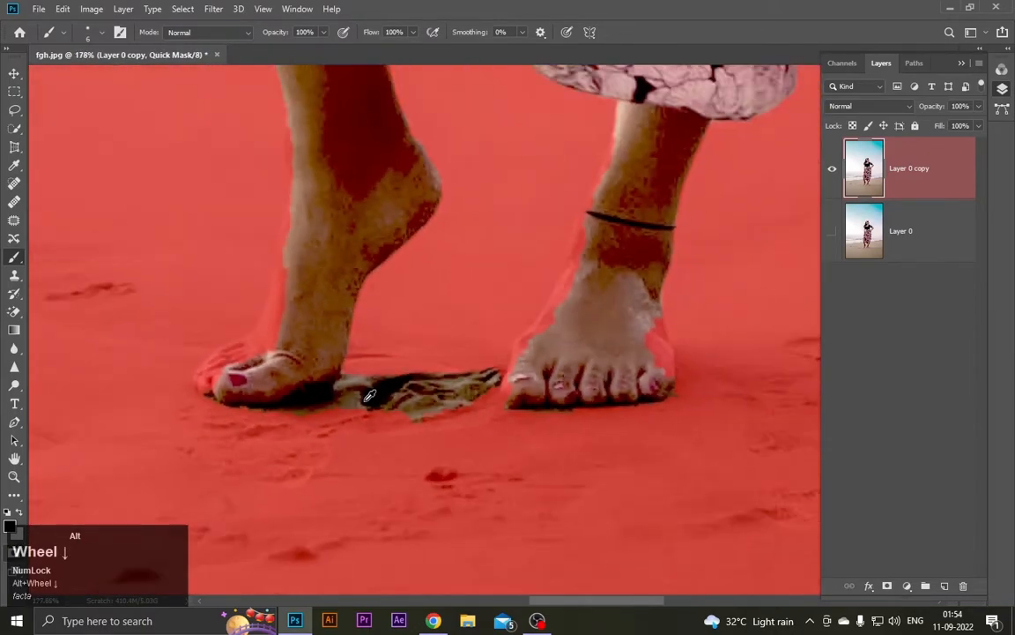
alt+right_click(371, 356)
mouse_move(389, 371)
mouse_down()
mouse_move(380, 417)
mouse_move(427, 373)
mouse_up()
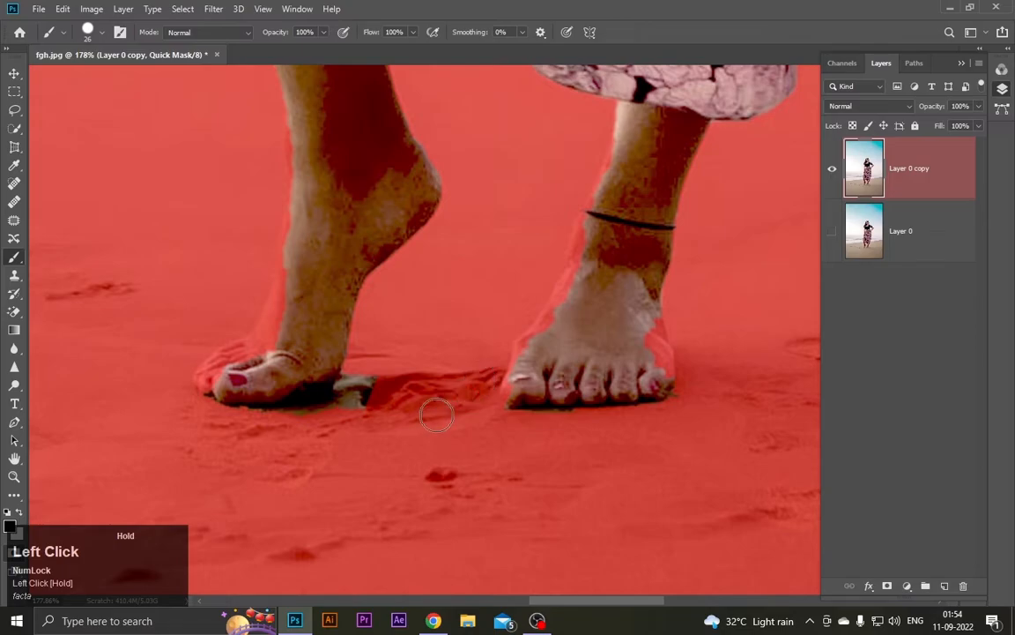
Mask the leftover sand beside and beneath the raised foot with a 16 px brush
scroll(334, 407, up, 5)
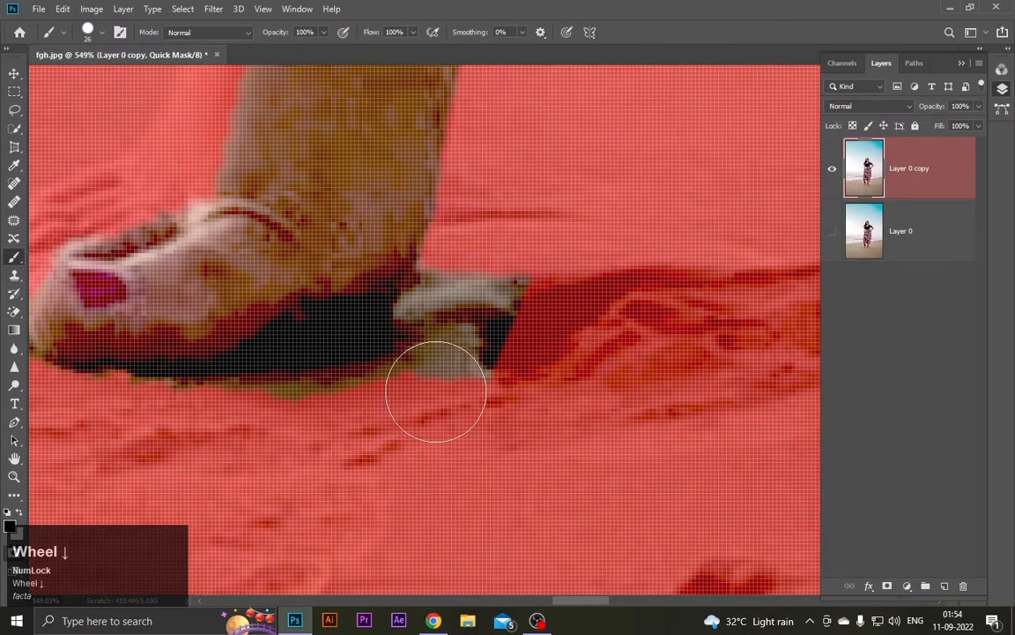
alt+right_click(422, 396)
mouse_move(464, 290)
mouse_down()
mouse_move(420, 329)
mouse_move(344, 367)
mouse_move(178, 412)
mouse_up()
mouse_move(483, 207)
mouse_down()
mouse_move(391, 404)
mouse_move(527, 218)
mouse_move(455, 374)
mouse_up()
mouse_move(520, 272)
mouse_down()
mouse_move(349, 328)
mouse_move(248, 389)
mouse_move(275, 425)
mouse_move(391, 408)
mouse_up()
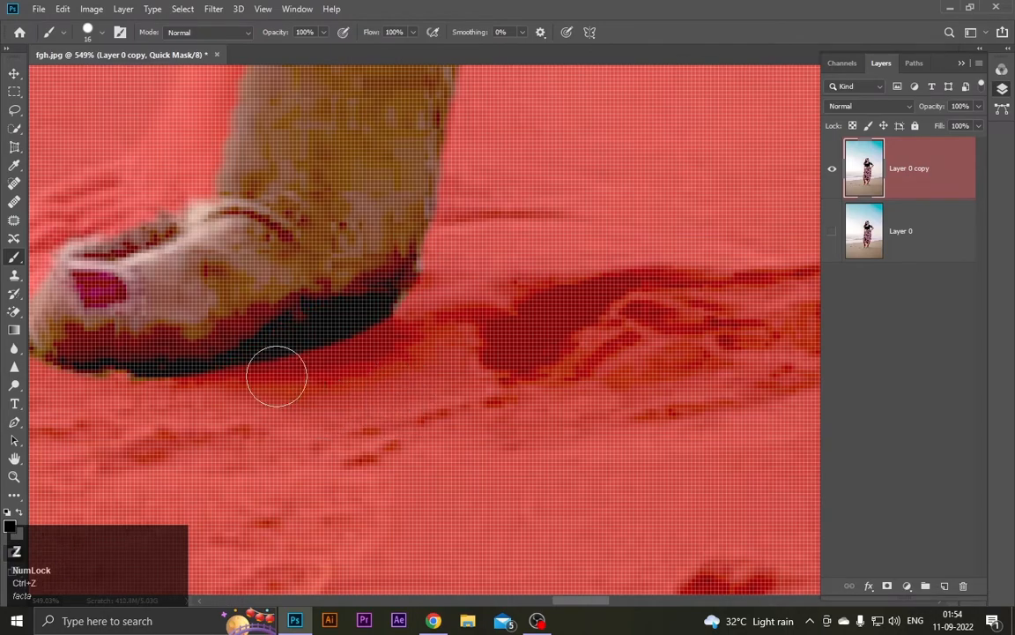
Switch the foreground to white and unmask the raised foot's toes and instep with the 16 px brush
ctrl+scroll(163, 324, up, 3)
scroll(238, 359, up, 5)
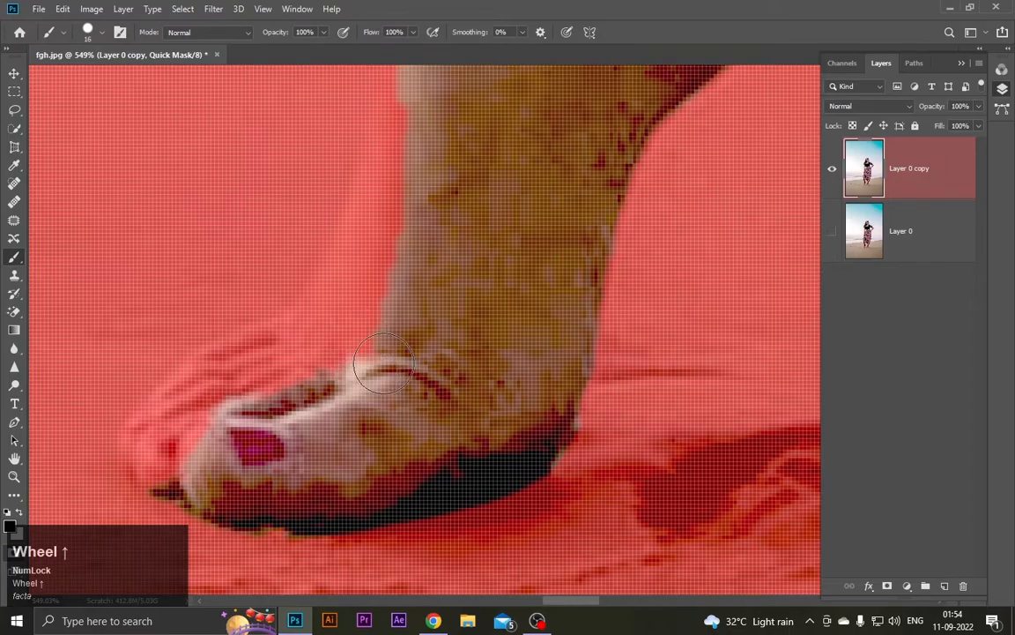
key(x)
drag(383, 363, 414, 392)
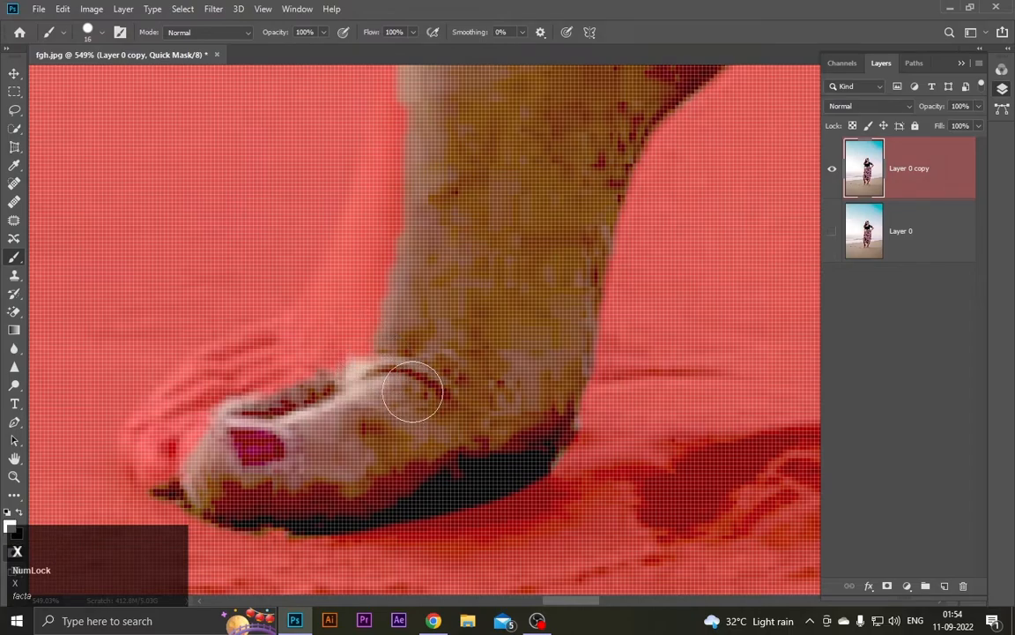
mouse_move(185, 450)
mouse_down()
mouse_move(159, 415)
mouse_move(160, 386)
mouse_move(194, 348)
mouse_move(256, 358)
mouse_move(387, 282)
mouse_up()
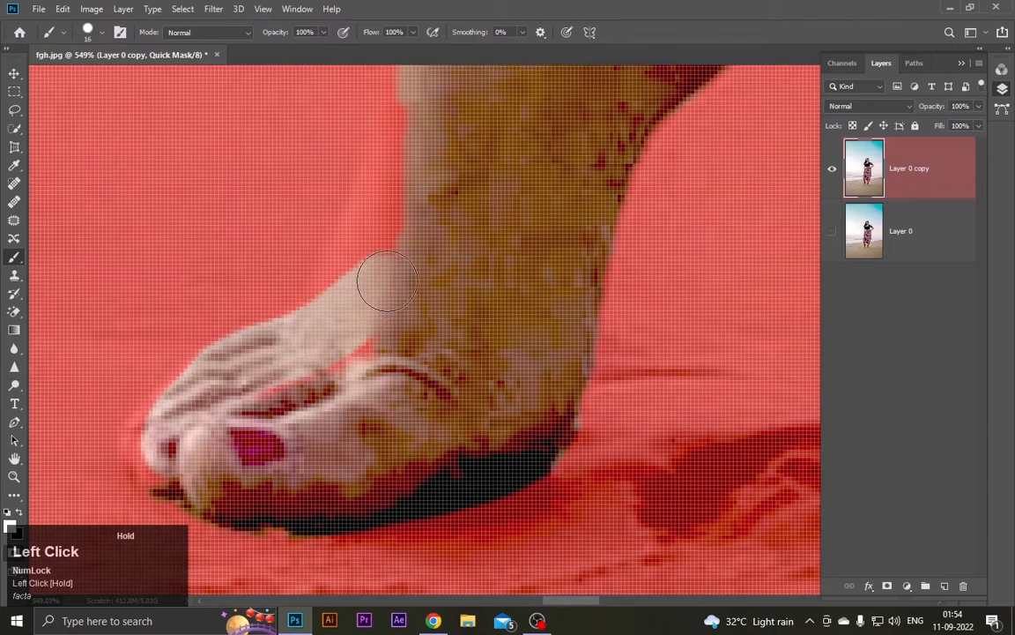
scroll(450, 171, up, 2)
mouse_move(414, 133)
mouse_down()
mouse_move(342, 321)
mouse_move(284, 414)
mouse_move(393, 322)
mouse_move(327, 435)
mouse_move(262, 499)
mouse_up()
scroll(189, 486, down, 2)
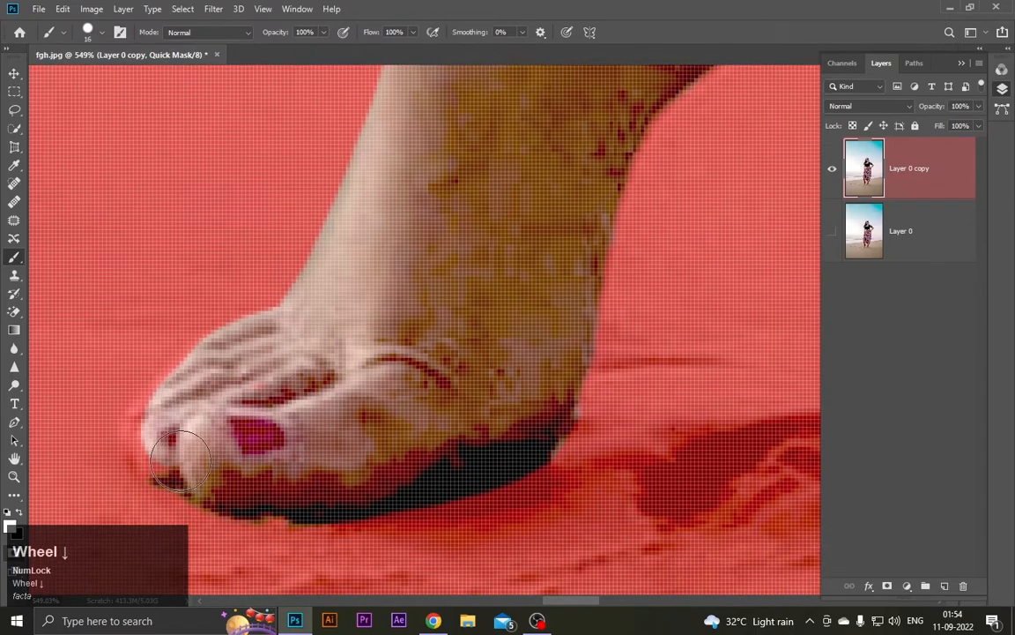
Reduce the brush to 6 px and unmask the outer edge of the raised foot's small toes
alt+right_click(264, 425)
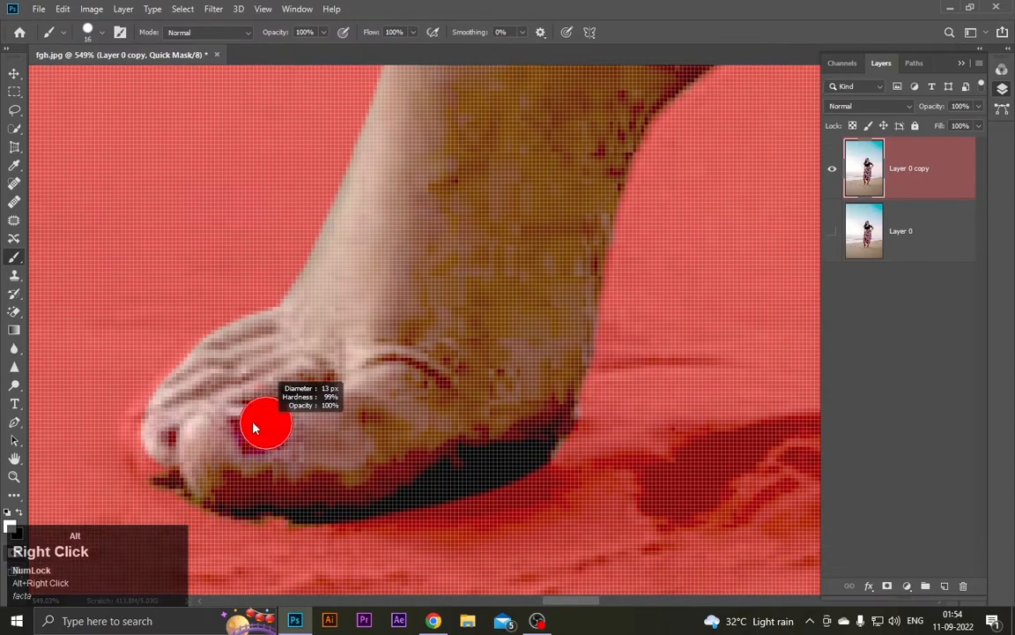
click(160, 470)
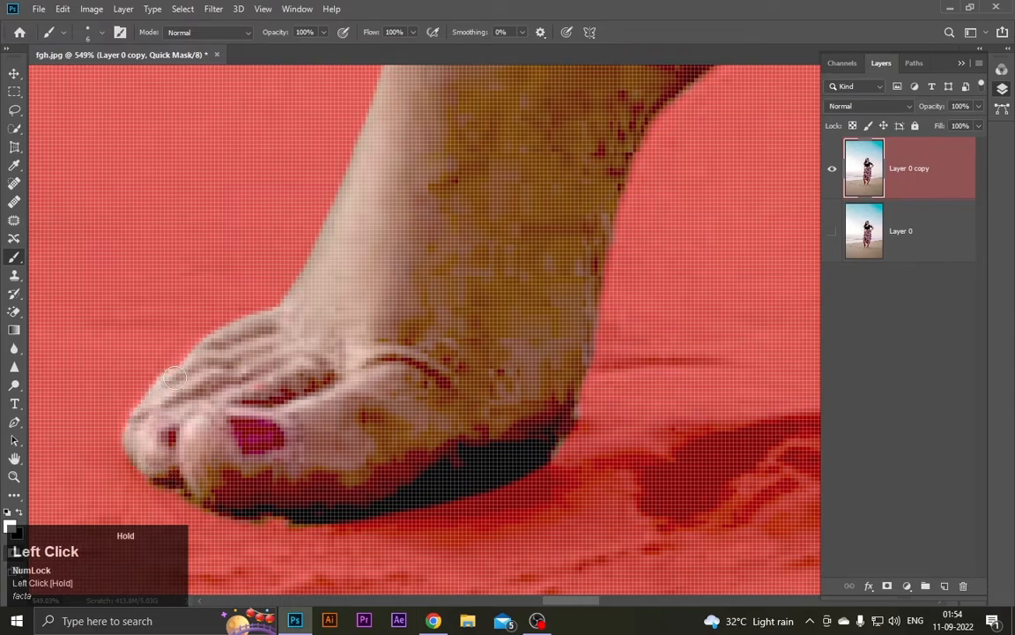
alt+scroll(454, 391, down, 5)
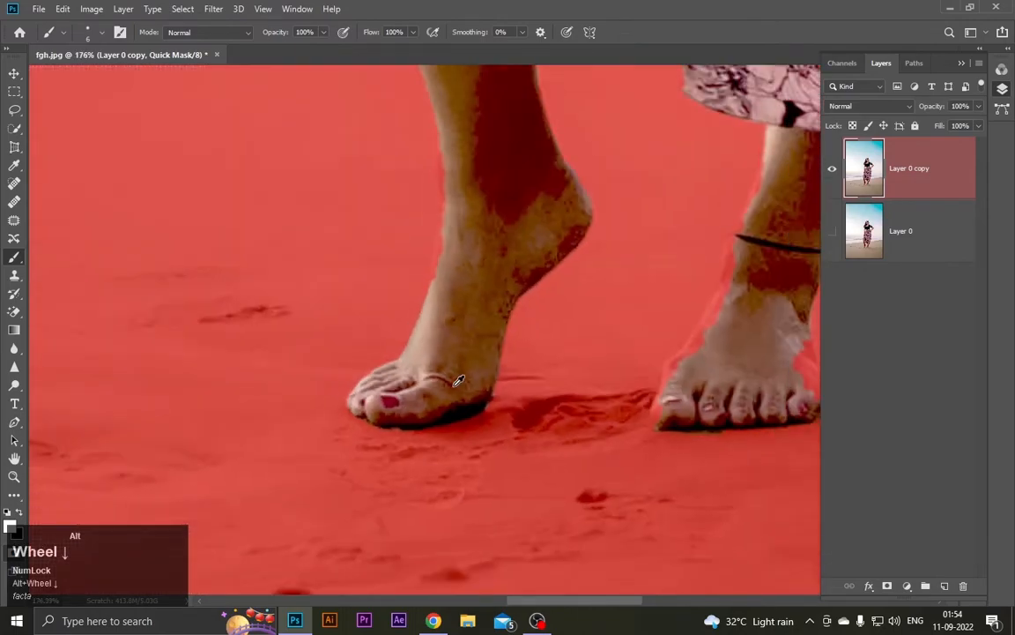
Unmask the front edge of the raised foot's ankle and lower shin with the 6 px brush
alt+scroll(436, 266, up, 6)
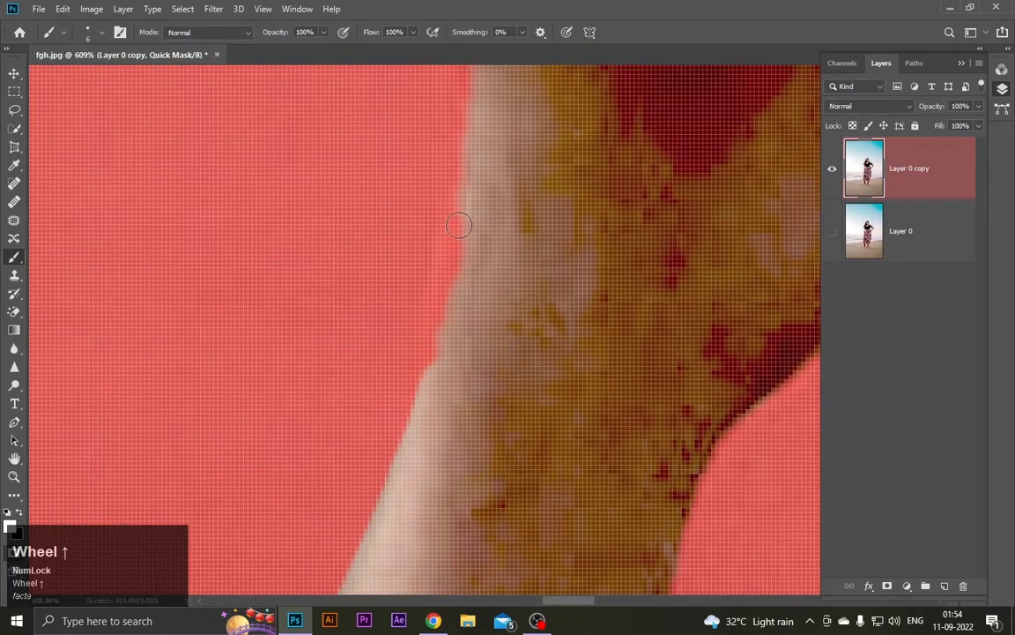
click(454, 243)
mouse_move(454, 242)
mouse_down()
mouse_move(396, 469)
mouse_move(461, 463)
mouse_up()
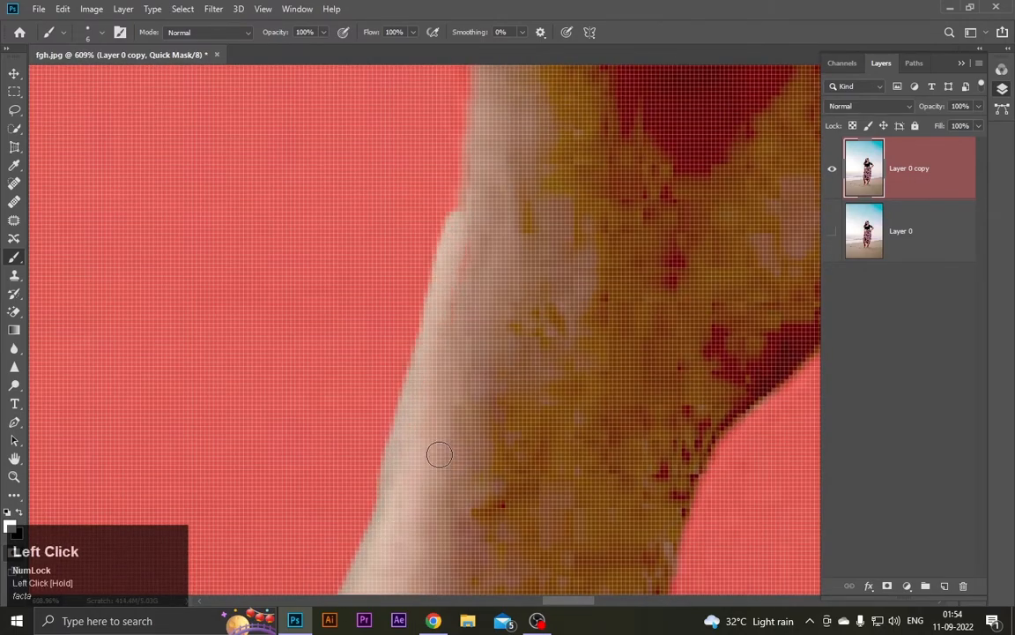
scroll(580, 71, up, 3)
alt+scroll(509, 216, down, 2)
scroll(500, 197, up, 1)
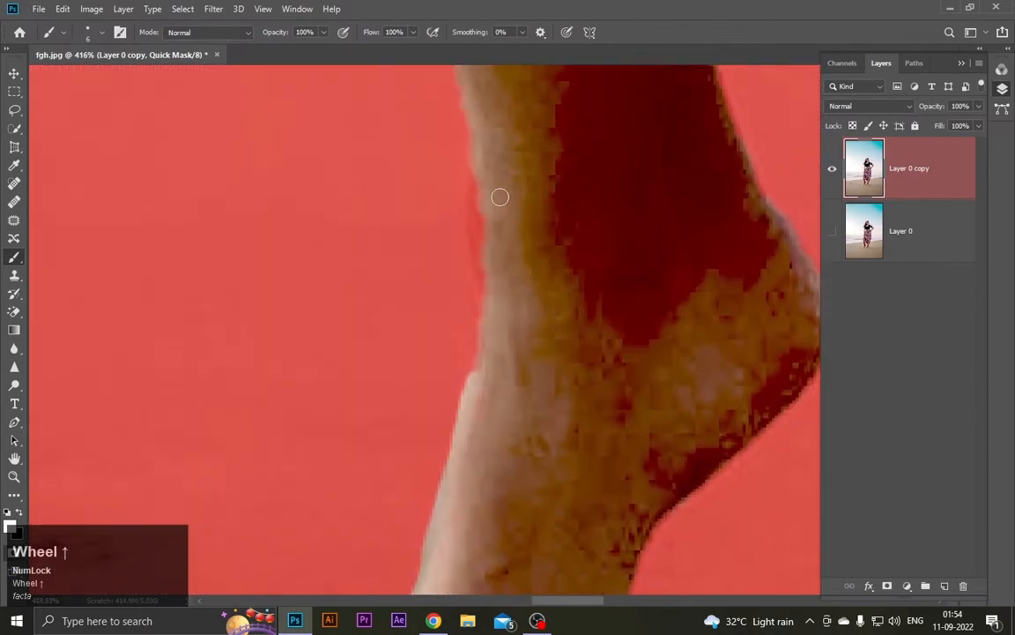
click(469, 134)
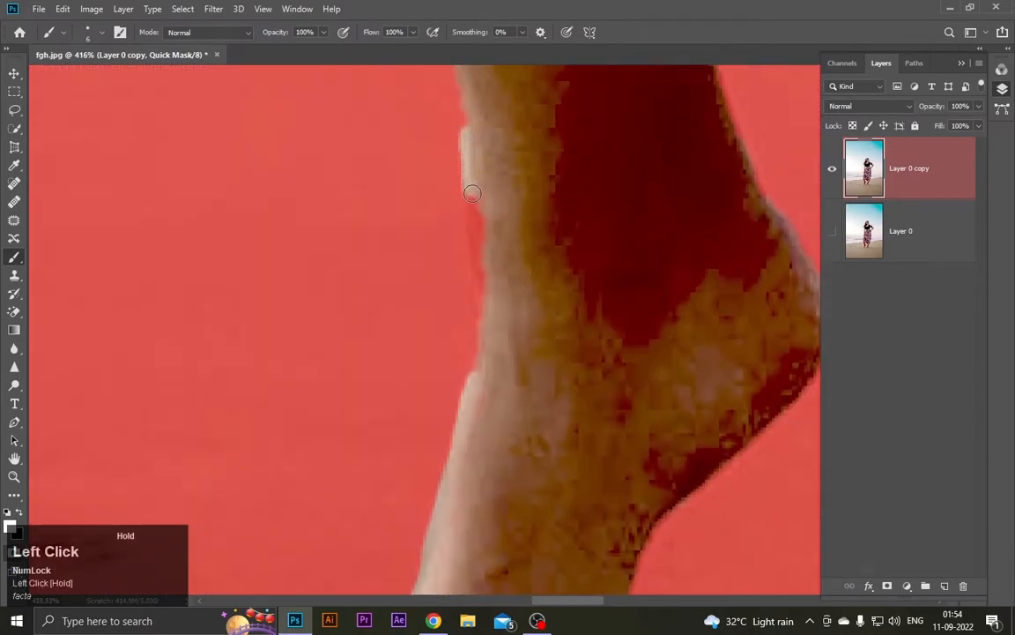
drag(477, 244, 488, 372)
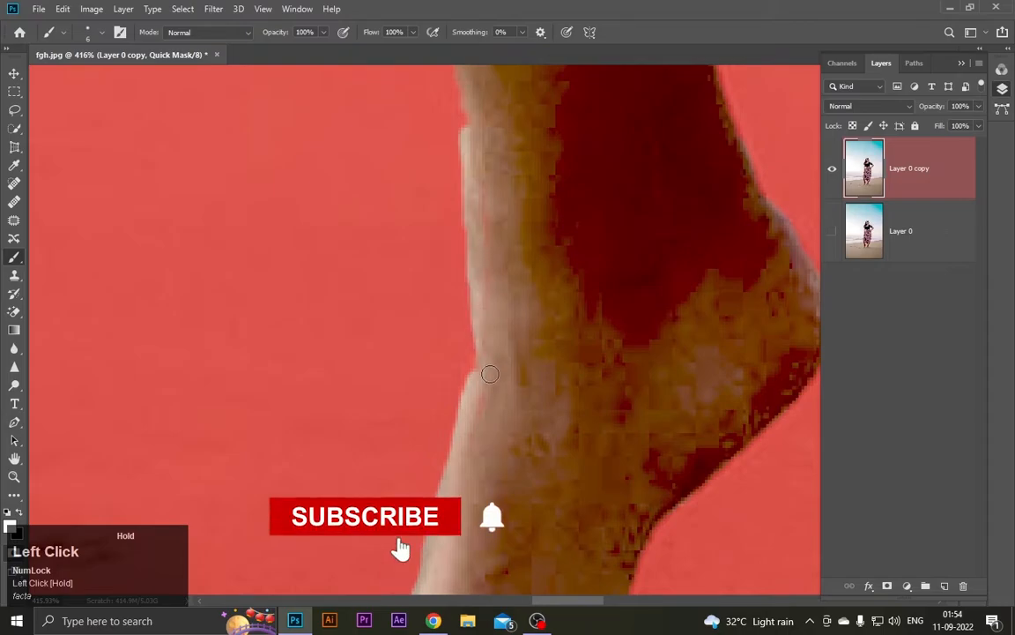
Enlarge the brush to 9 px and unmask the inner edge of the standing leg from the skirt down to the anklet
alt+scroll(547, 370, down, 5)
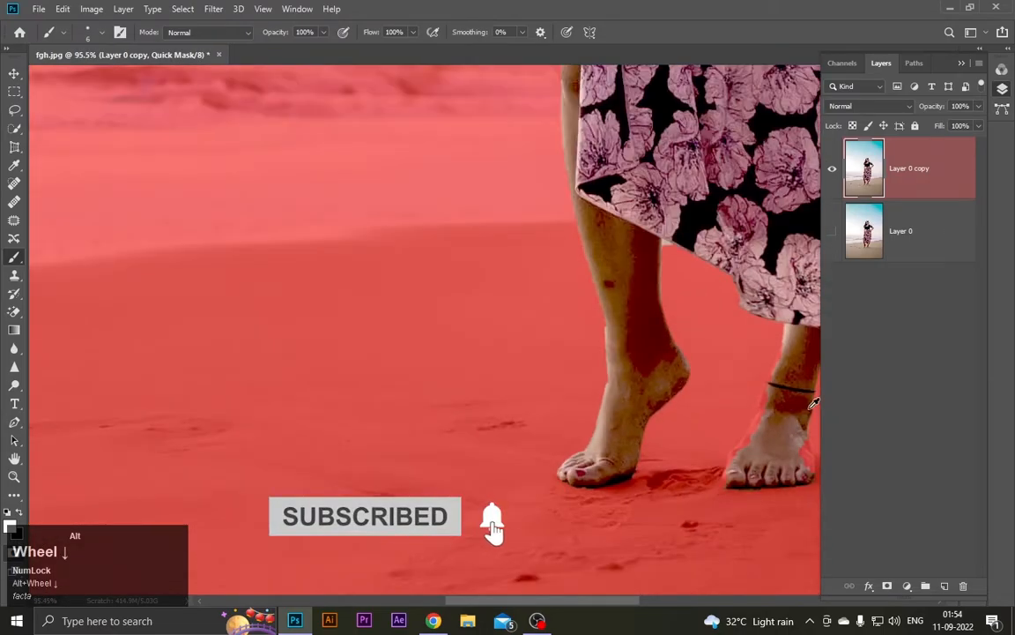
alt+scroll(771, 401, up, 5)
ctrl+scroll(783, 395, right, 3)
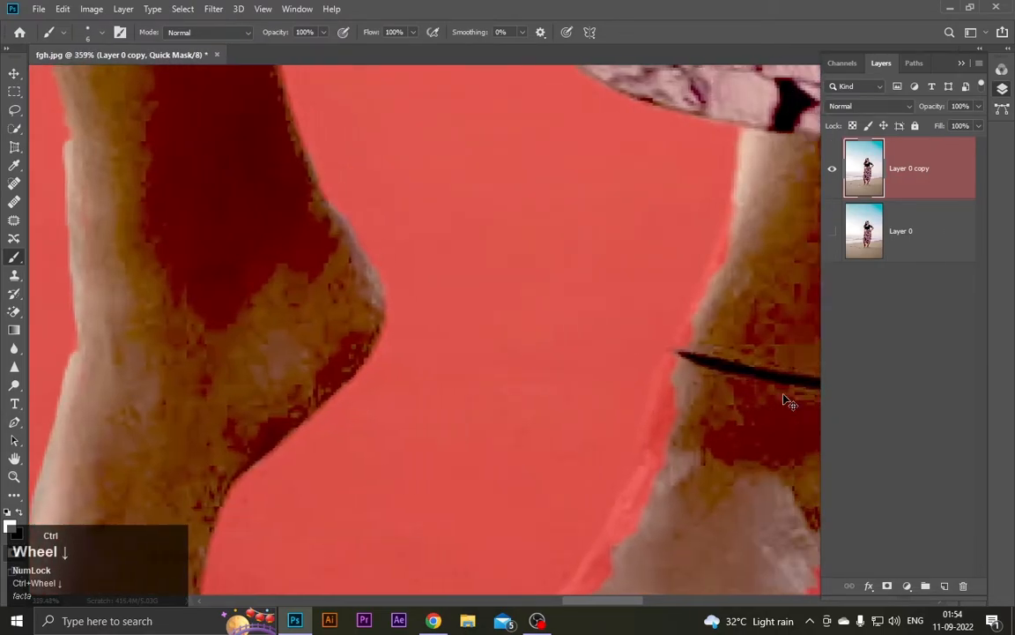
alt+scroll(707, 227, up, 3)
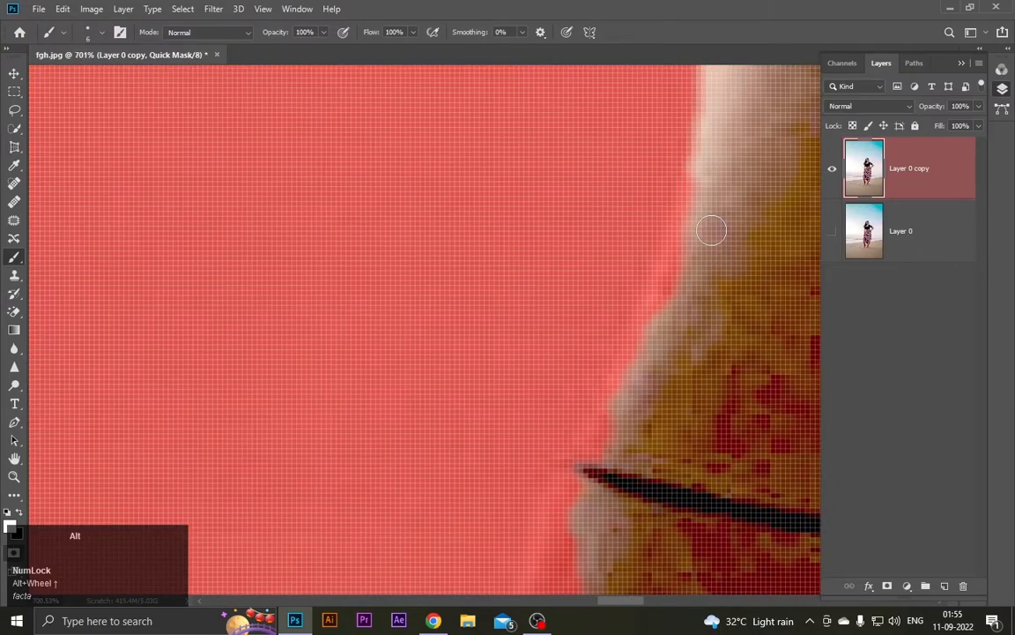
alt+right_click(711, 227)
mouse_move(705, 183)
mouse_down()
mouse_move(640, 371)
mouse_move(560, 374)
mouse_move(538, 397)
mouse_up()
alt+scroll(694, 367, down, 3)
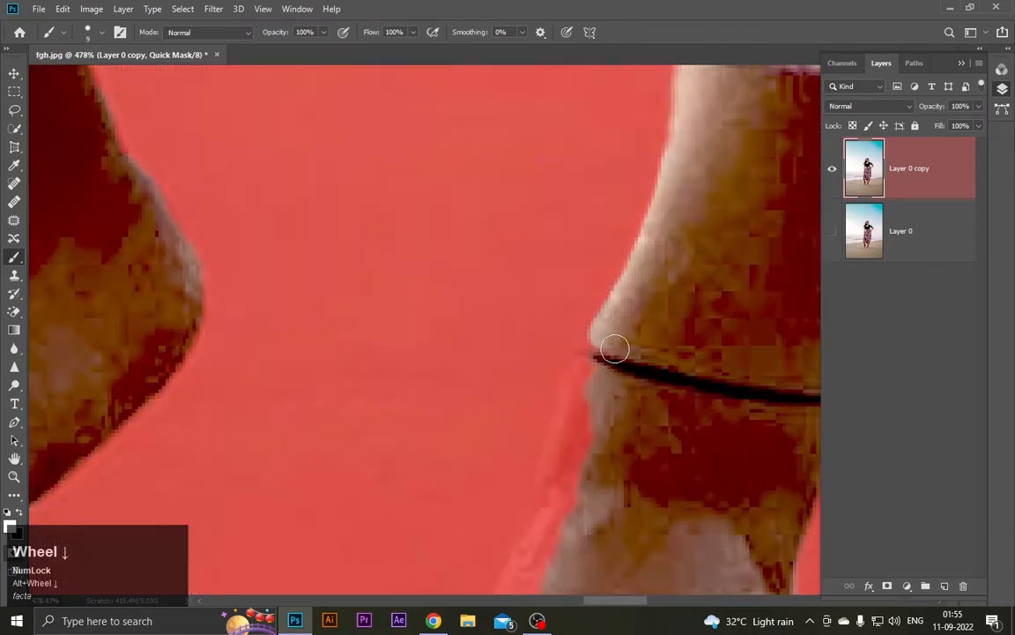
Unmask the inner edge of the standing foot from the anklet down the instep
mouse_move(607, 349)
mouse_down()
mouse_move(596, 352)
mouse_move(573, 437)
mouse_up()
scroll(620, 404, down, 3)
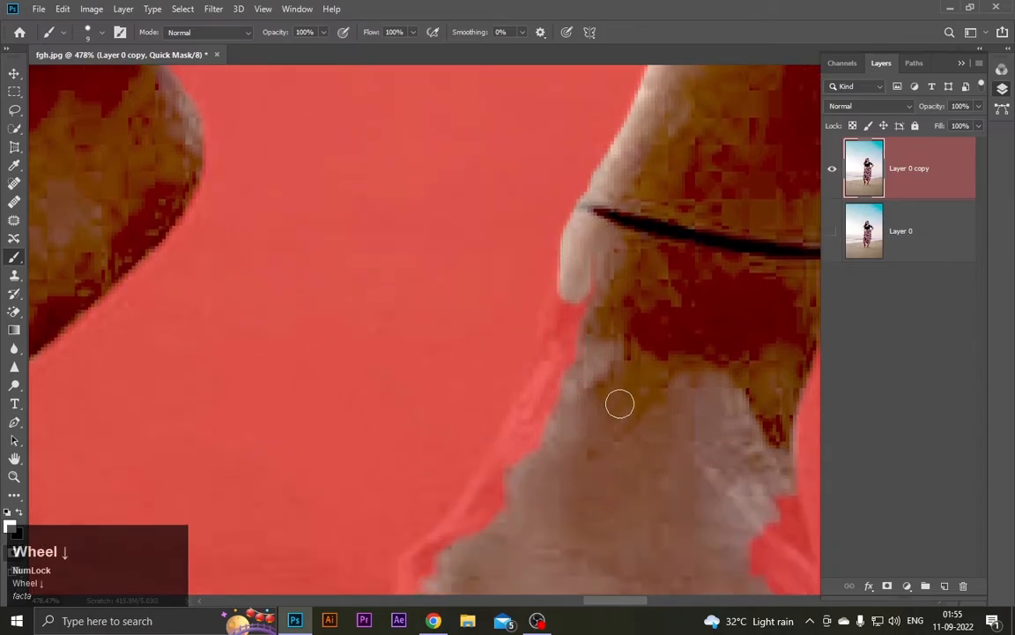
mouse_move(580, 305)
mouse_down()
mouse_move(551, 347)
mouse_move(504, 473)
mouse_move(422, 568)
mouse_move(486, 433)
mouse_up()
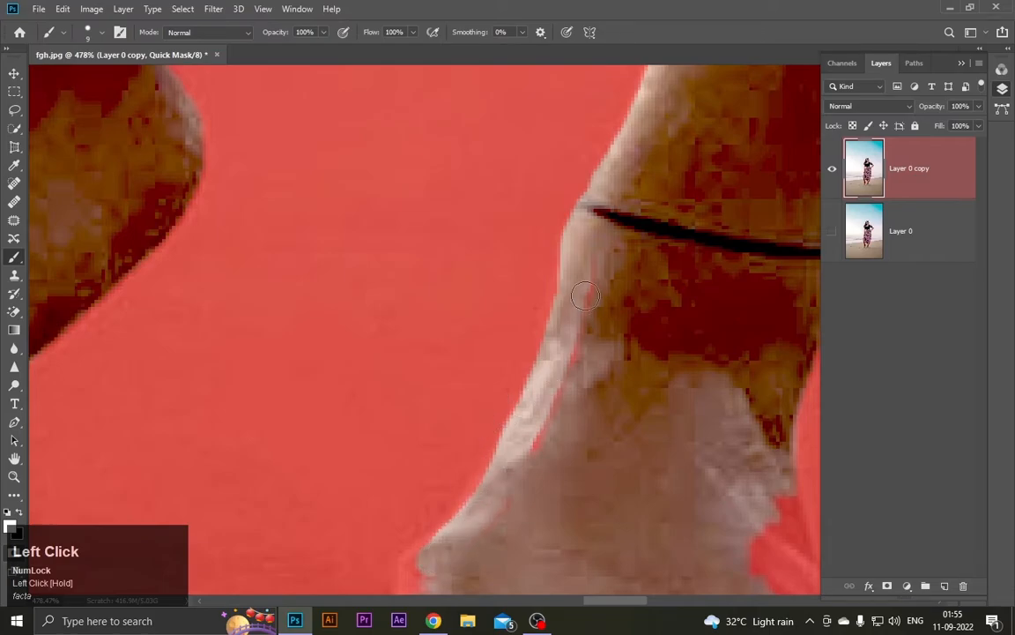
Unmask the big-toe side of the standing foot and its outer edge above the little toe
scroll(612, 385, down, 5)
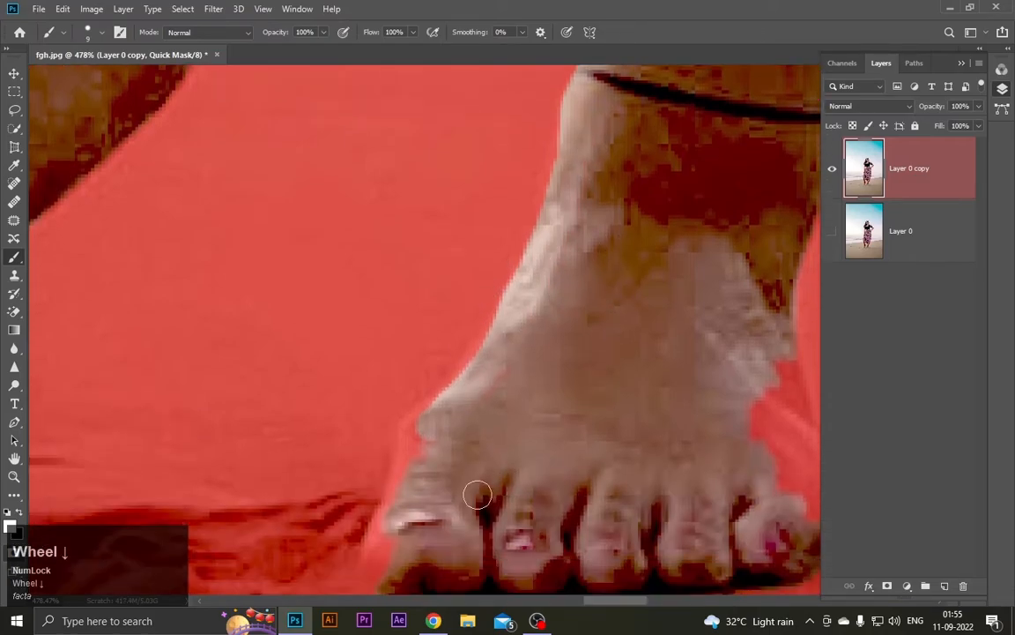
mouse_move(446, 417)
mouse_down()
mouse_move(427, 425)
mouse_move(404, 467)
mouse_move(386, 578)
mouse_up()
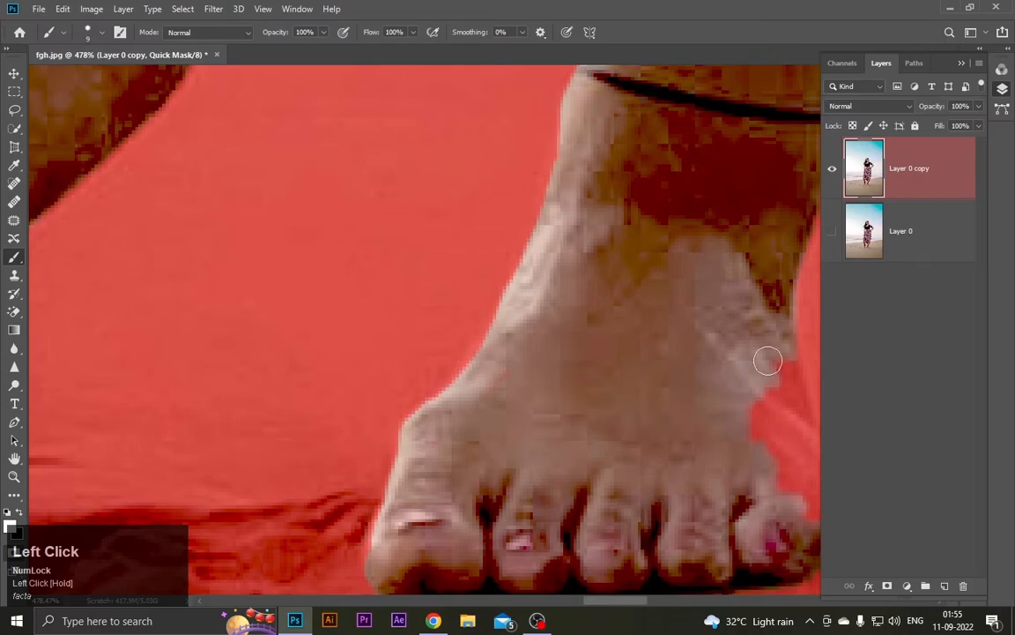
scroll(768, 361, right, 2)
mouse_move(696, 368)
mouse_down()
mouse_move(732, 463)
mouse_move(738, 511)
mouse_move(728, 517)
mouse_move(713, 502)
mouse_move(679, 399)
mouse_up()
scroll(546, 444, down, 10)
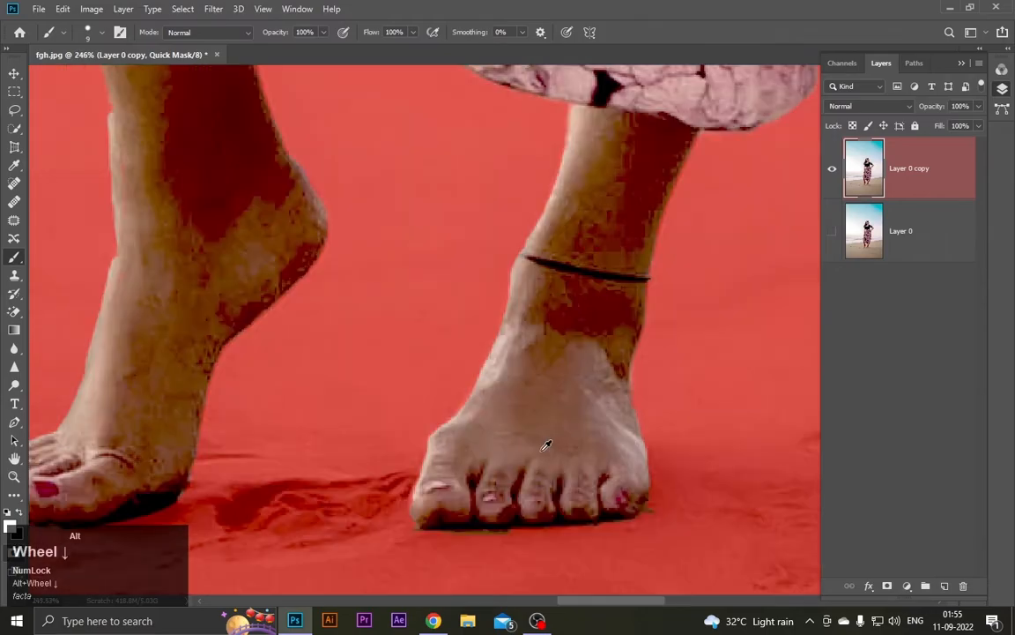
Exit Quick Mask and copy the selected woman onto a new layer
scroll(552, 444, down, 3)
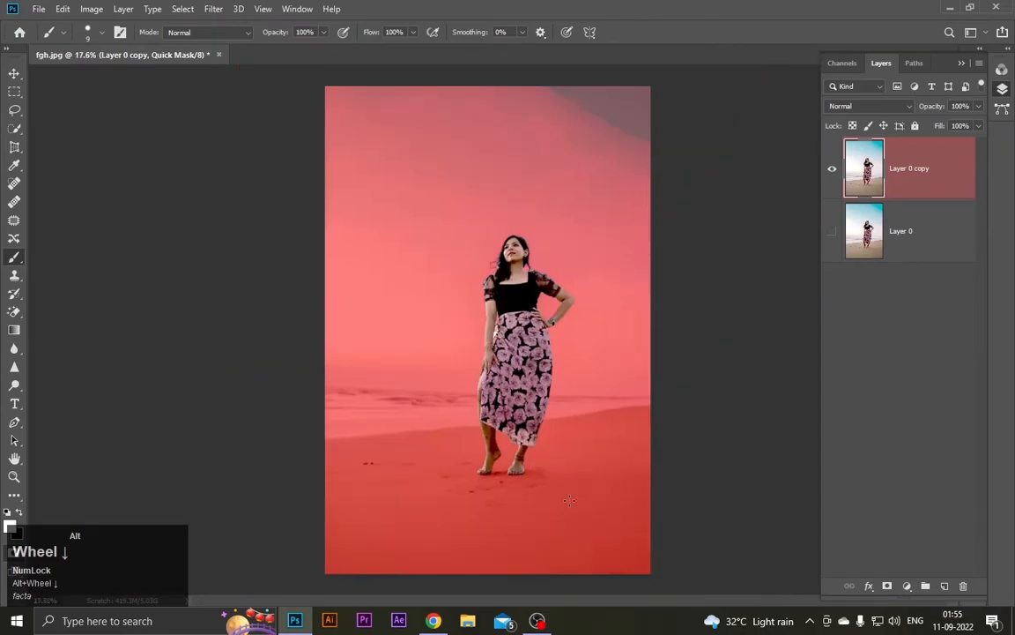
key(q)
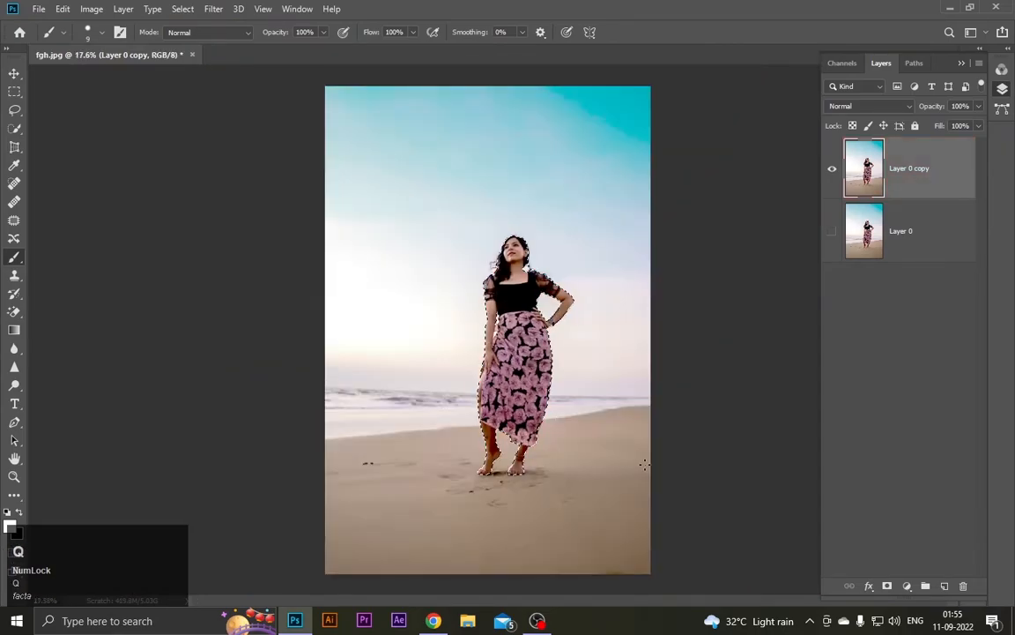
key(ctrl+j)
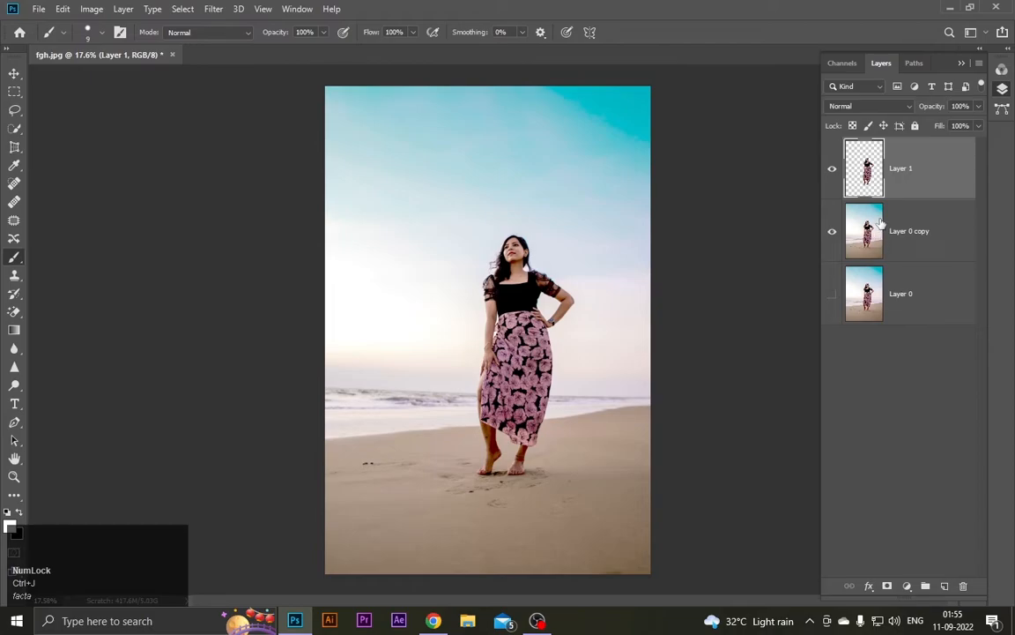
Load the cutout layer's outline as a selection and add an empty layer beneath the cutout
ctrl+click(869, 179)
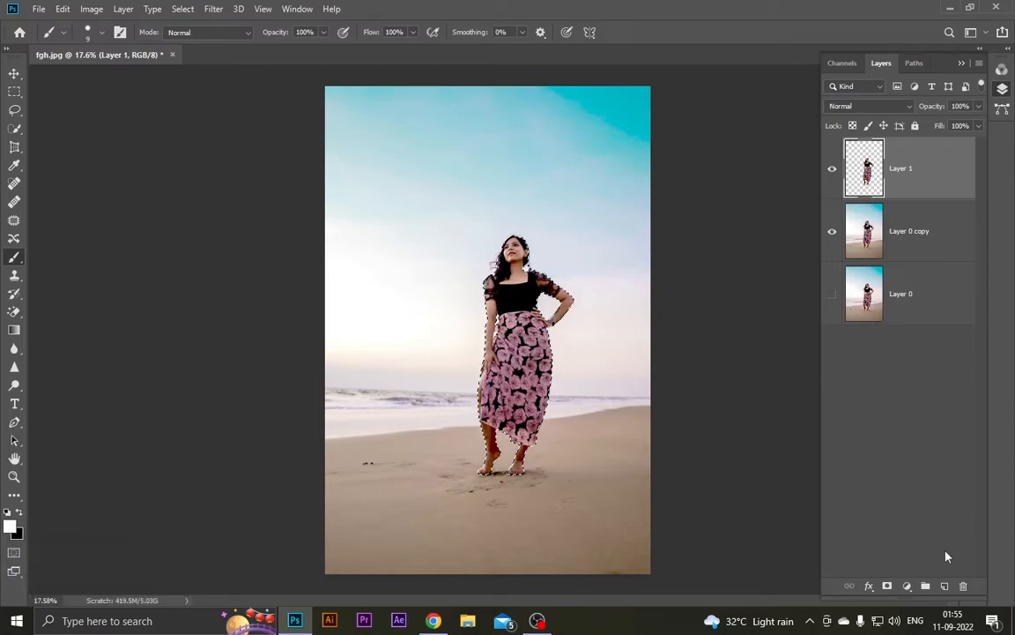
click(944, 586)
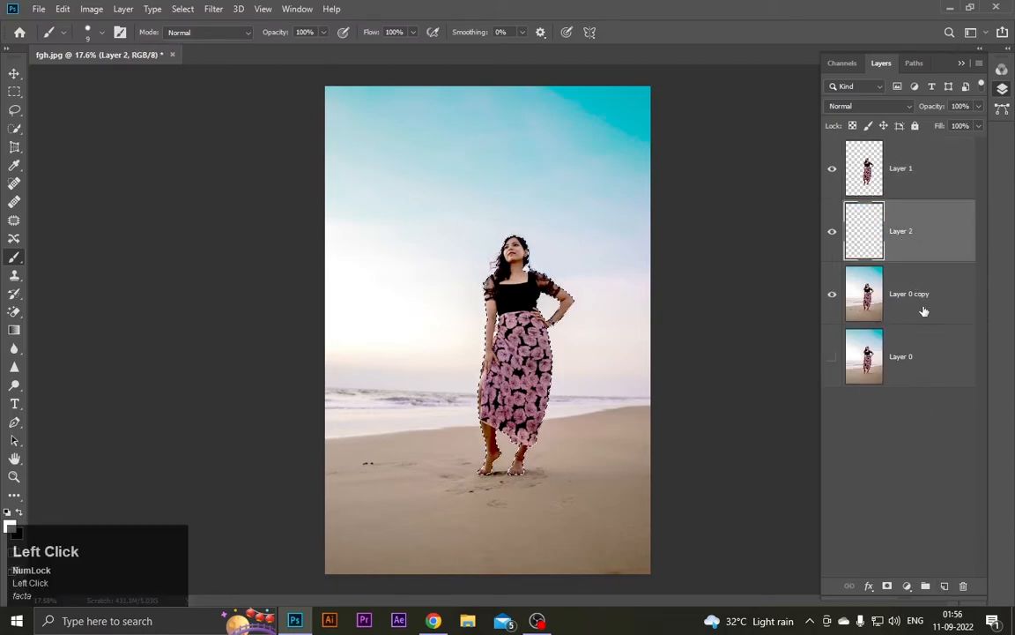
Fill the woman-shaped selection on the empty layer with black (000000) at 100% opacity and deselect it
click(63, 10)
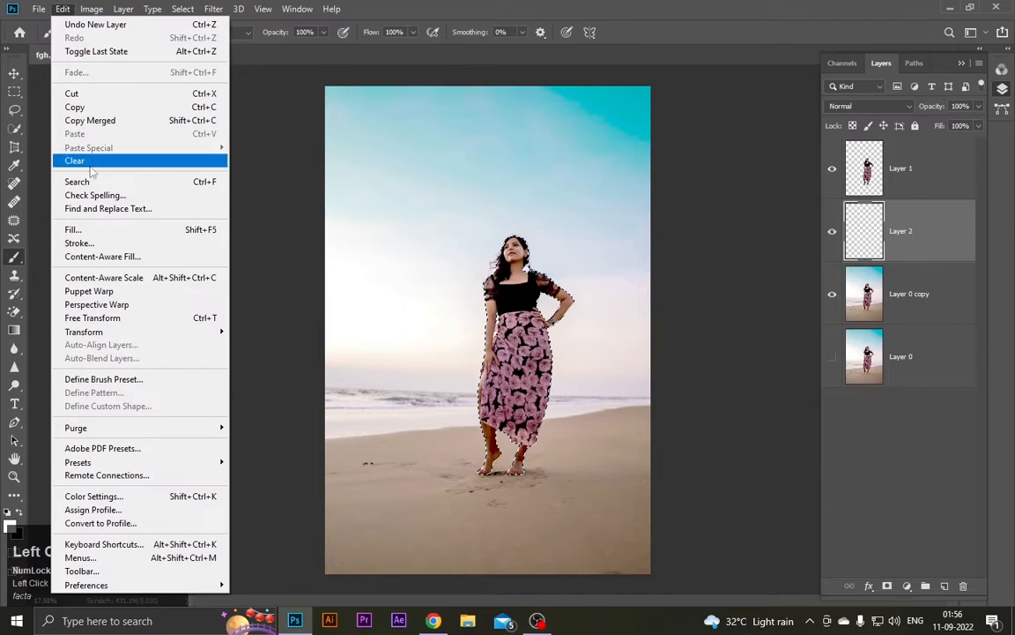
click(91, 233)
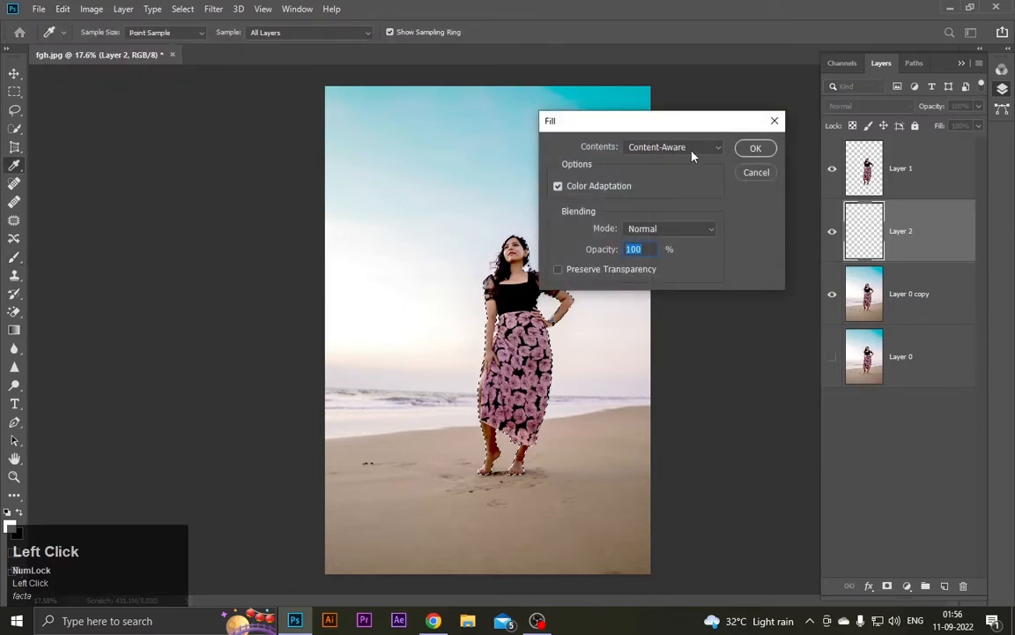
click(692, 148)
click(599, 187)
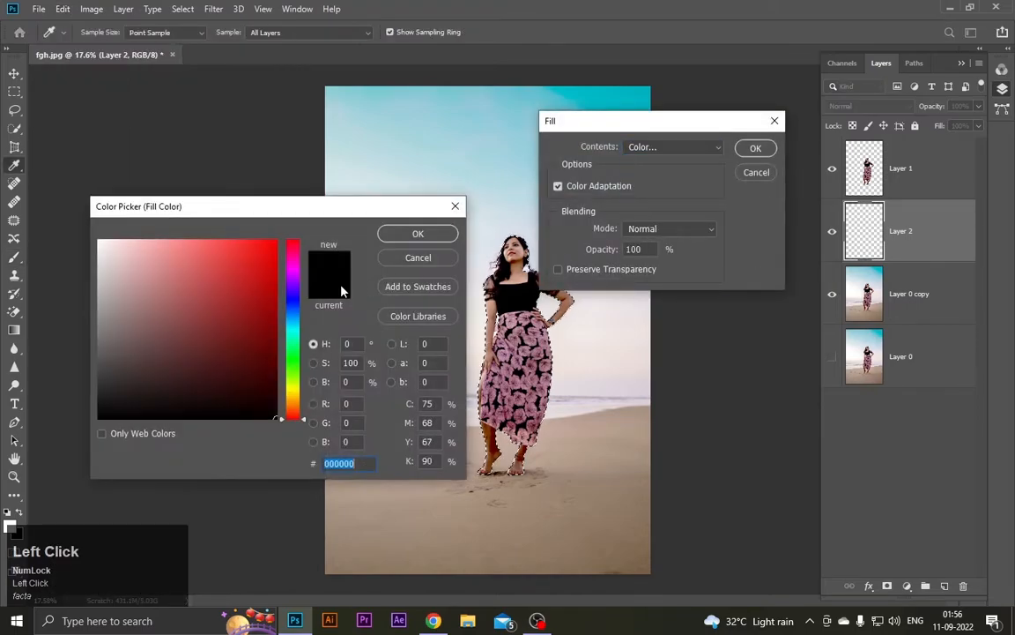
click(328, 364)
click(418, 235)
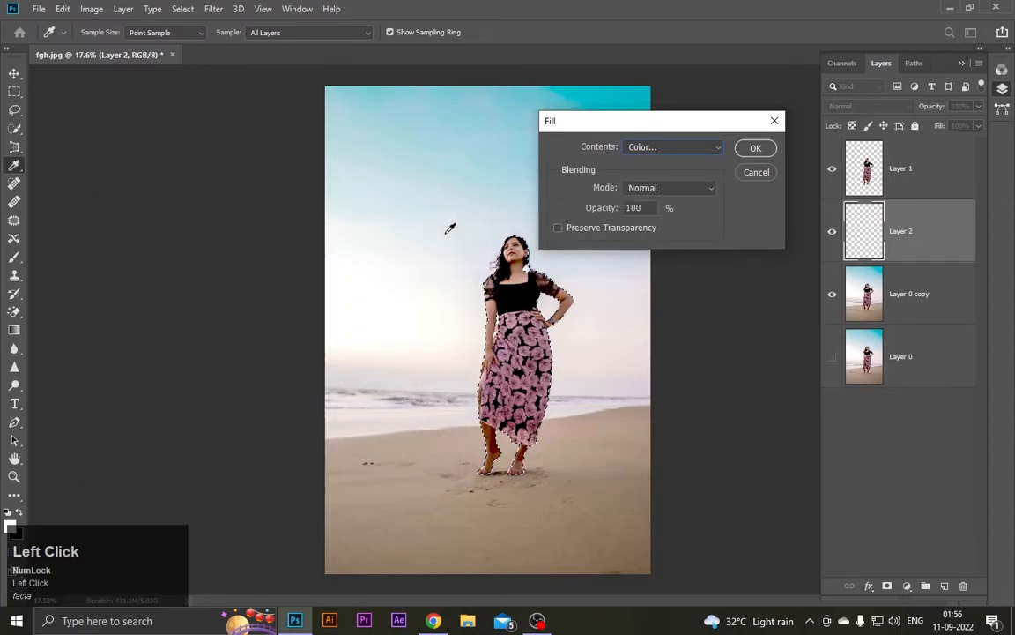
click(755, 149)
key(b)
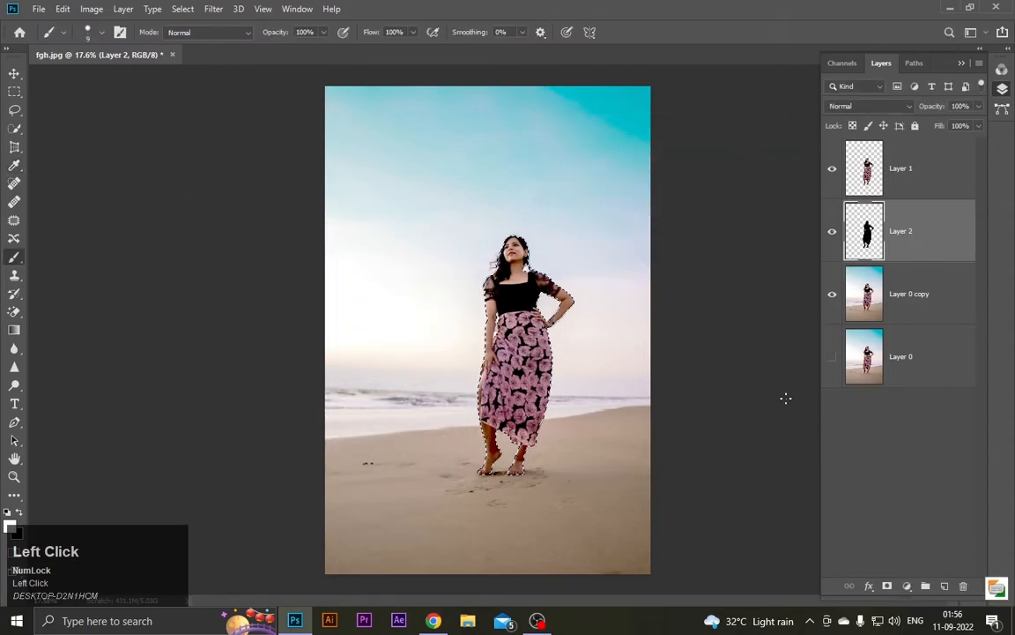
key(ctrl+d)
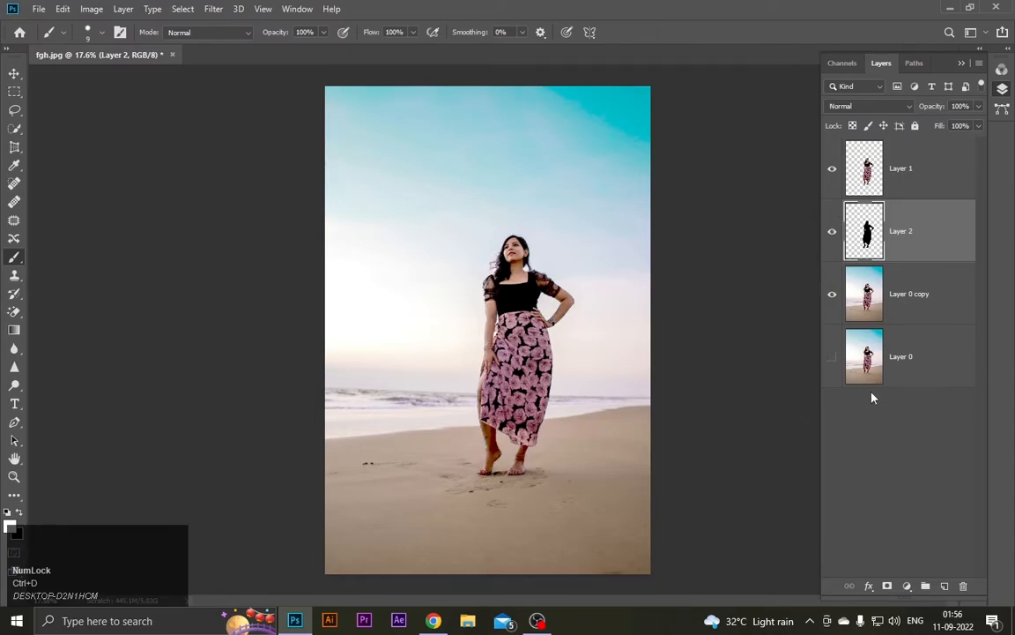
Distort the black silhouette into a flattened cast shadow running from her feet across the sand toward the photo's lower-left corner
click(916, 239)
key(ctrl+t)
right_click(478, 292)
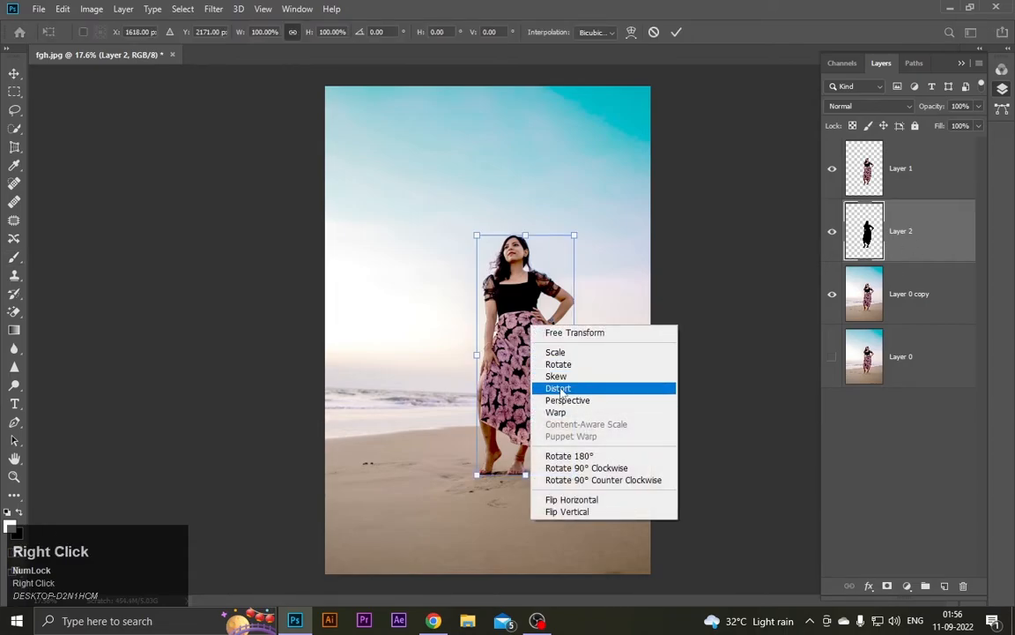
click(560, 388)
drag(574, 237, 629, 336)
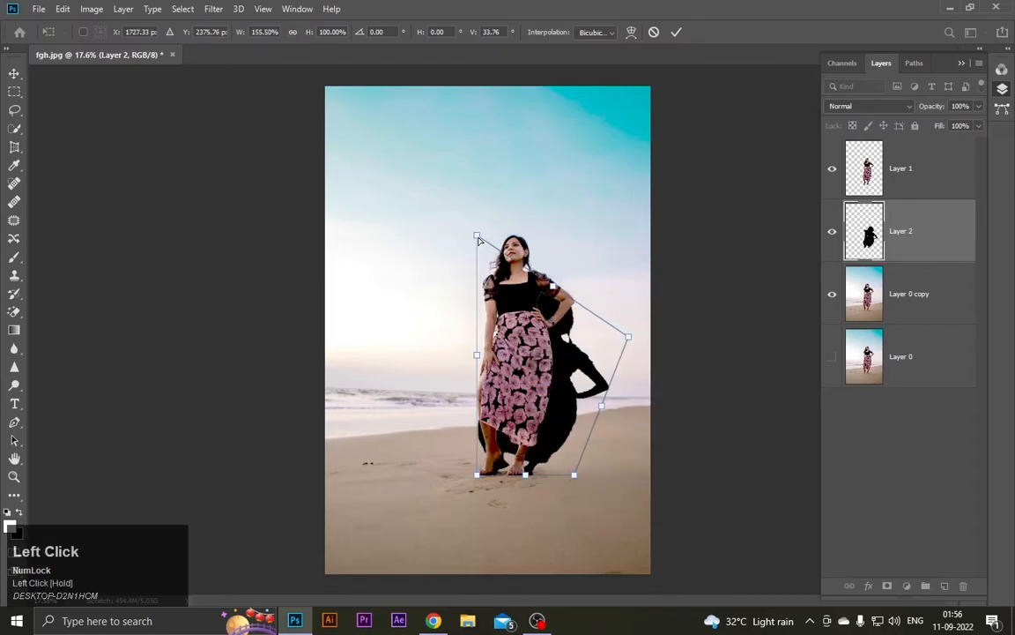
drag(477, 237, 638, 393)
drag(555, 321, 339, 526)
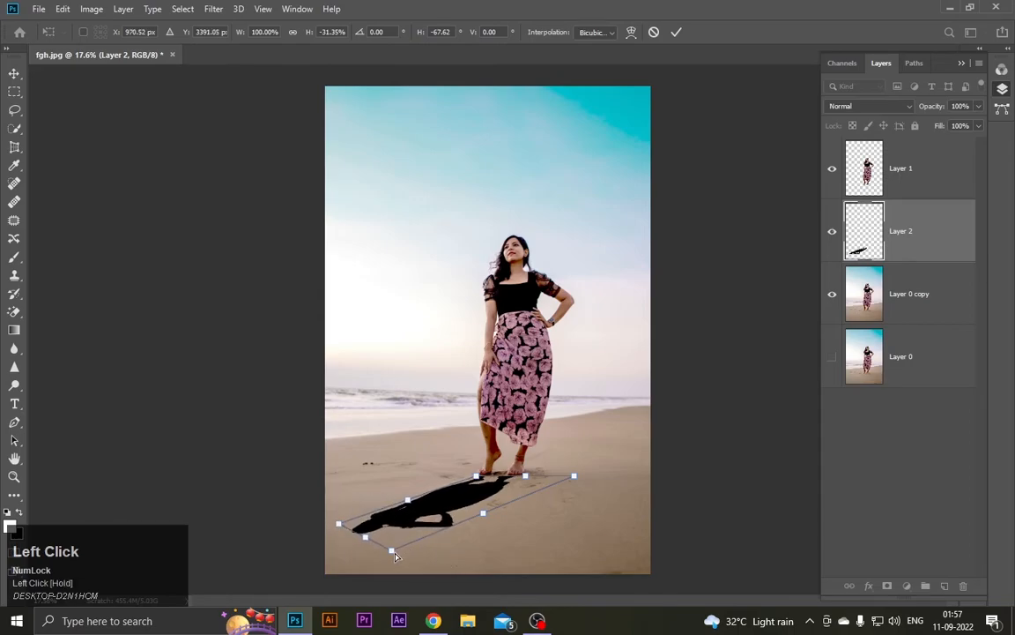
mouse_move(395, 561)
mouse_down()
mouse_move(414, 579)
mouse_move(390, 560)
mouse_up()
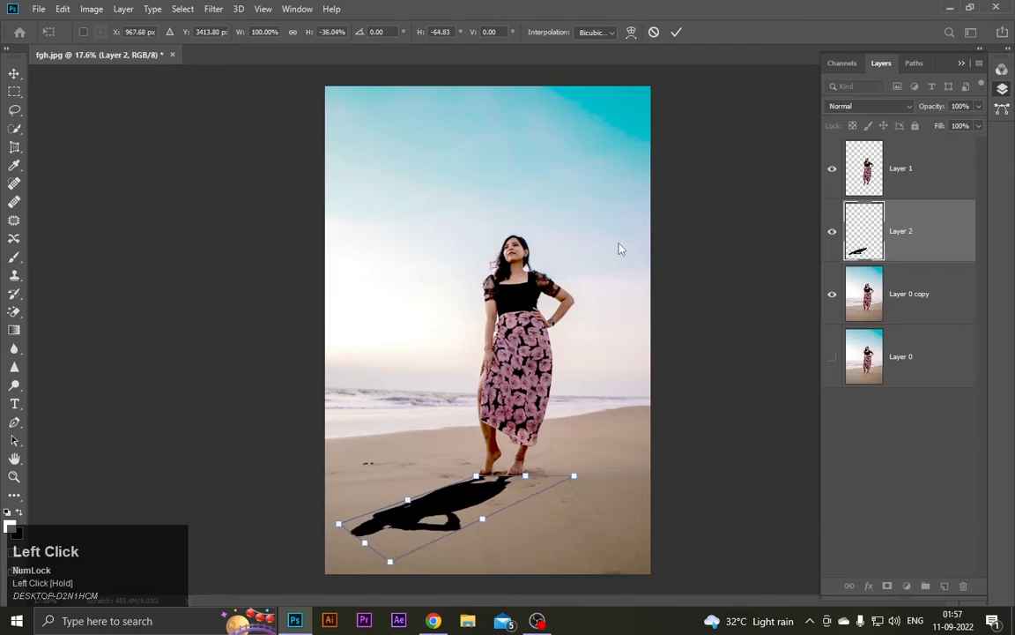
click(676, 33)
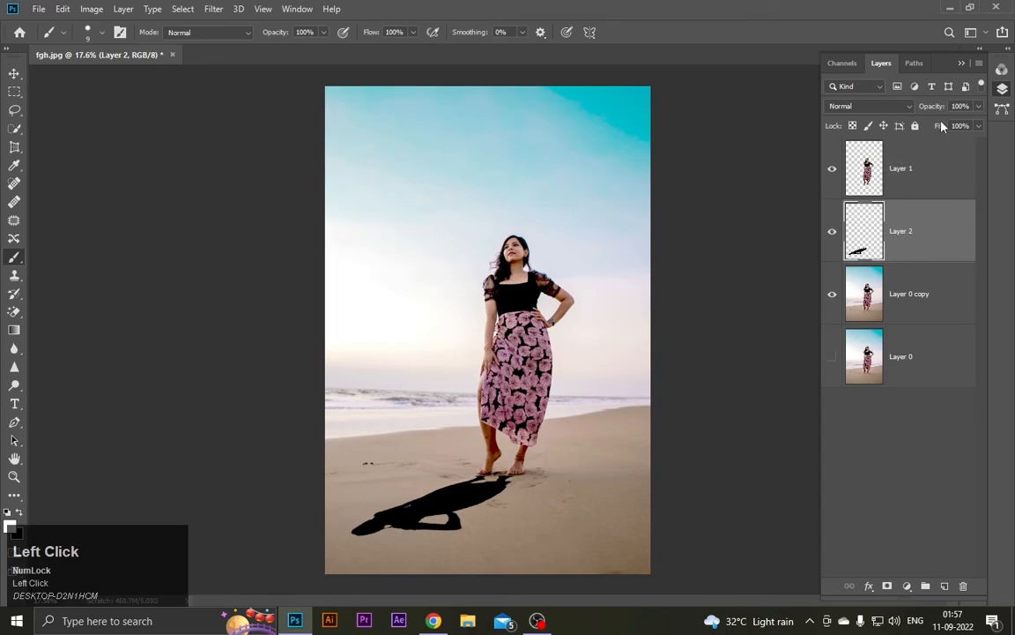
Set the shadow layer's opacity to 50%
click(977, 107)
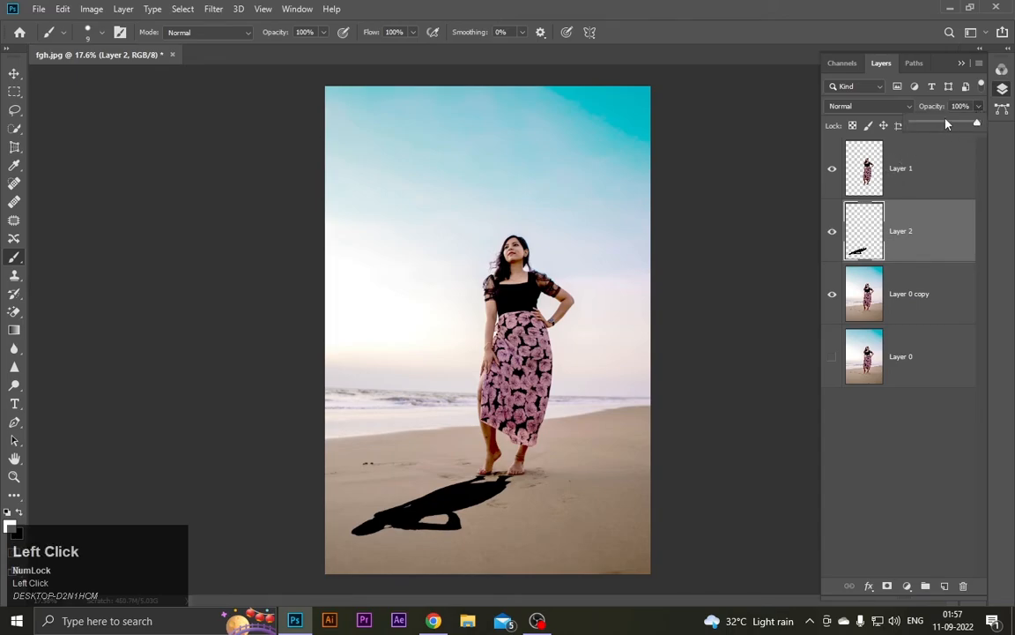
click(946, 124)
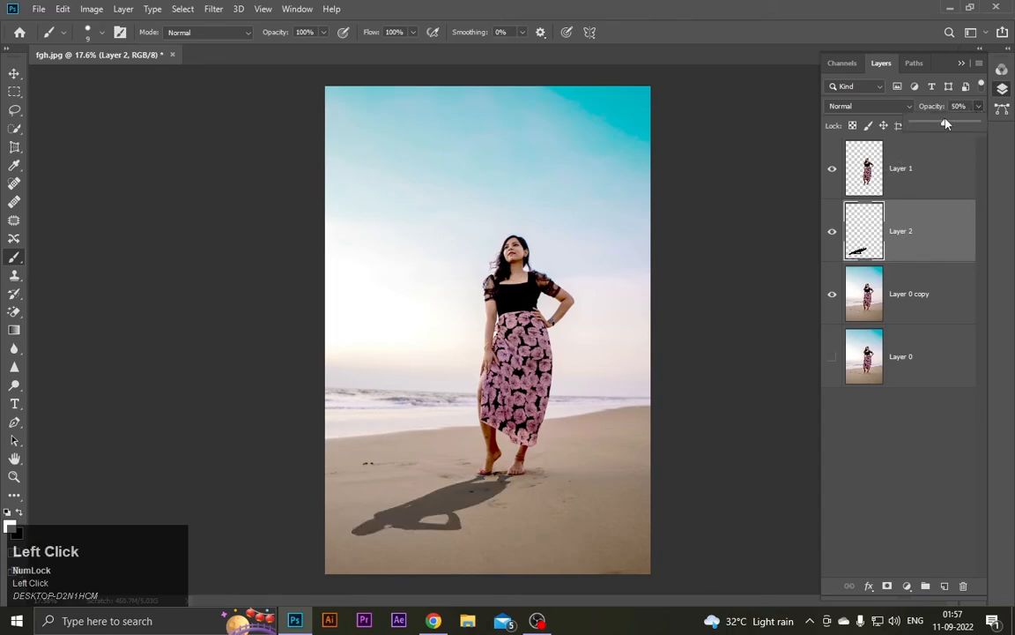
click(929, 473)
Combine the cutout, the shadow layer and Layer 0 copy into one smart object
click(917, 168)
shift+click(910, 291)
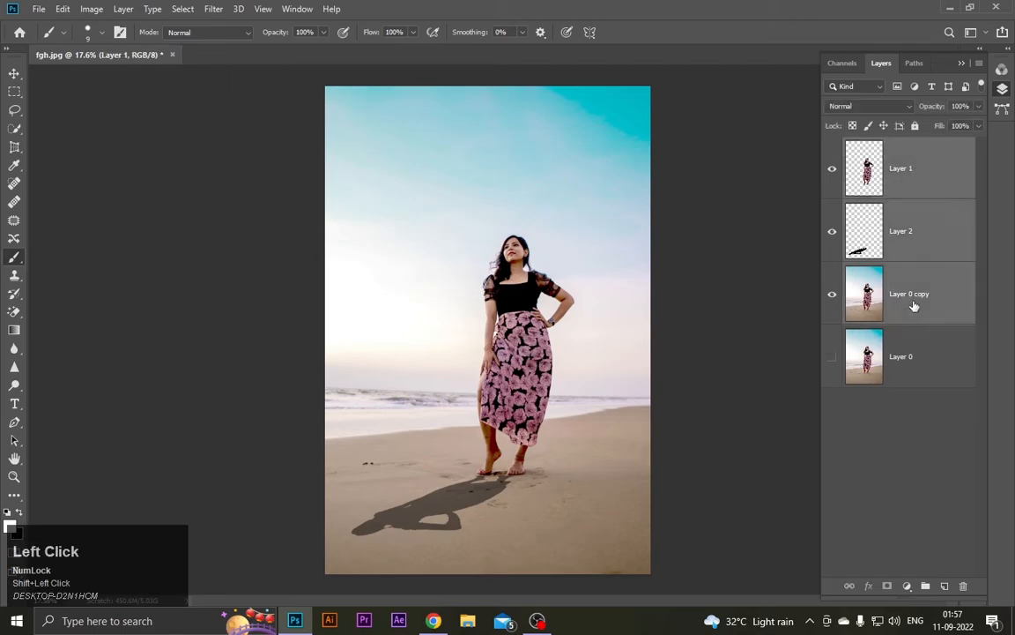
right_click(917, 293)
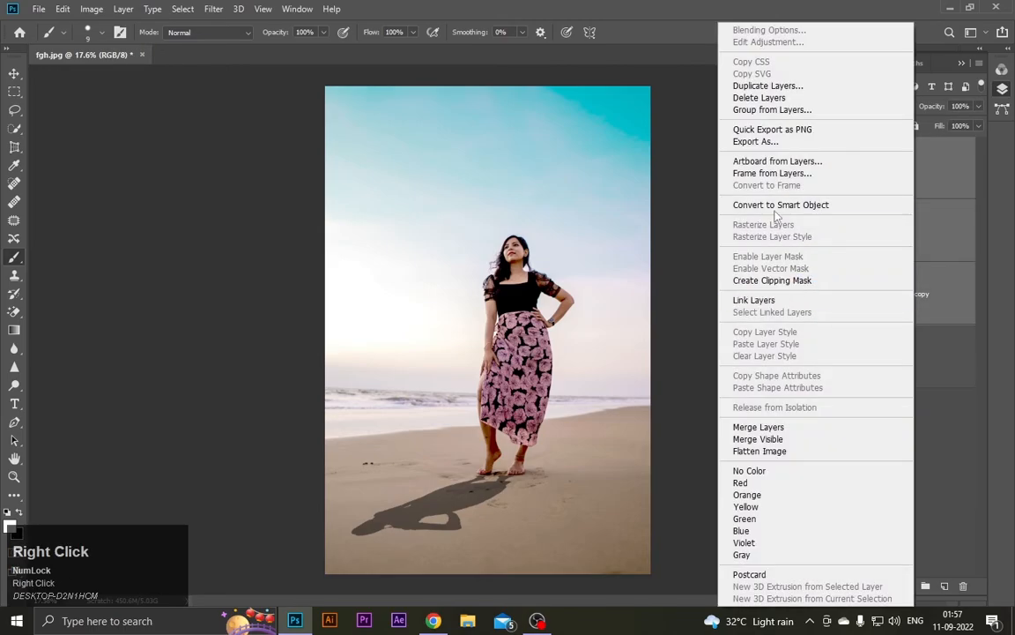
click(773, 206)
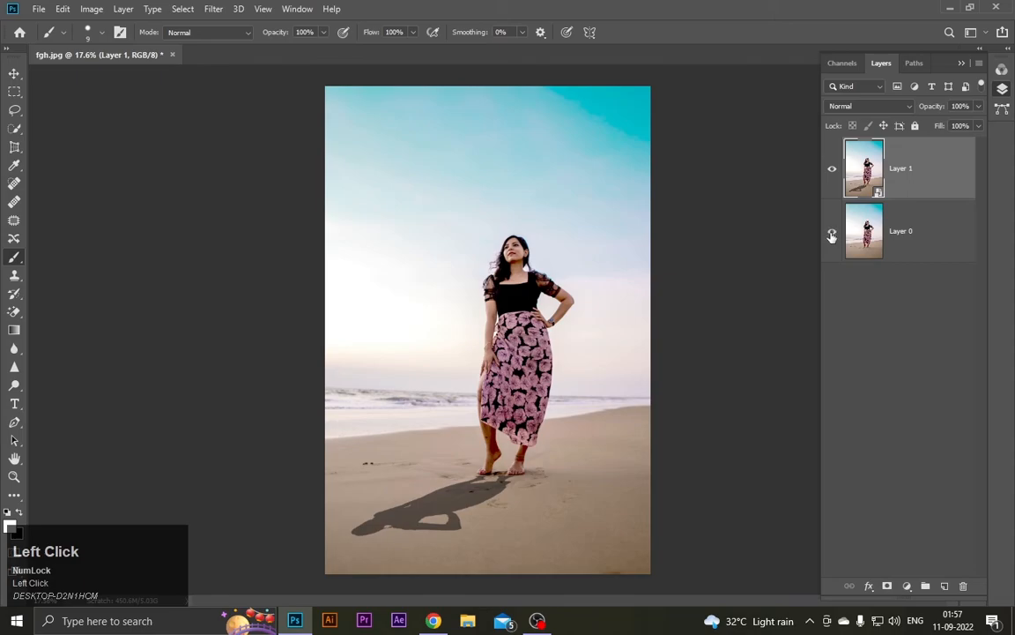
Compare the photo with and without the cast shadow by toggling the smart object's visibility over the original layer
click(833, 171)
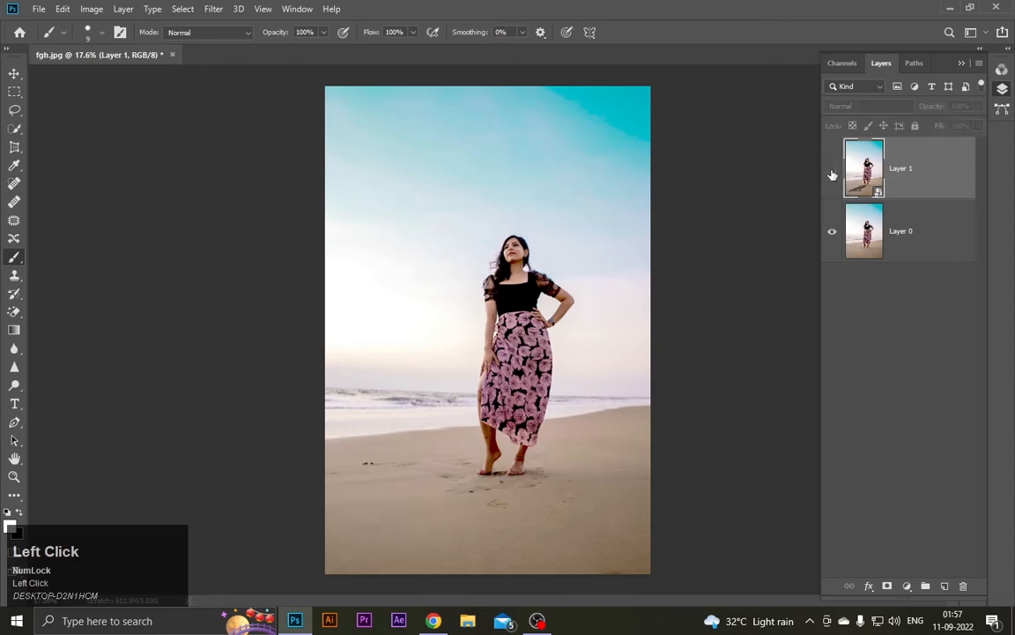
click(832, 171)
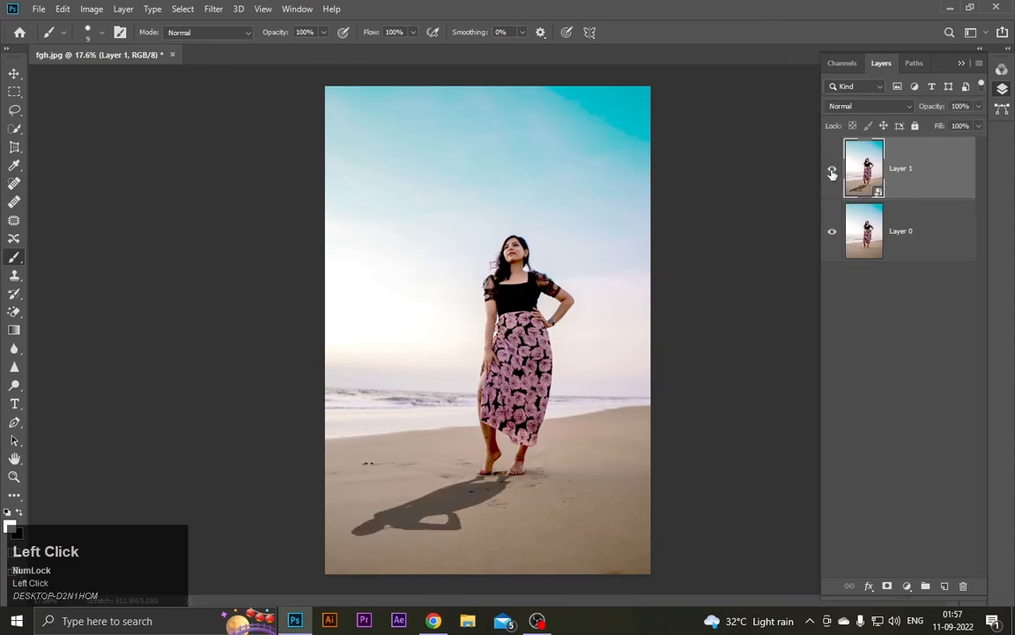
click(832, 173)
click(832, 173)
click(832, 173)
click(832, 173)
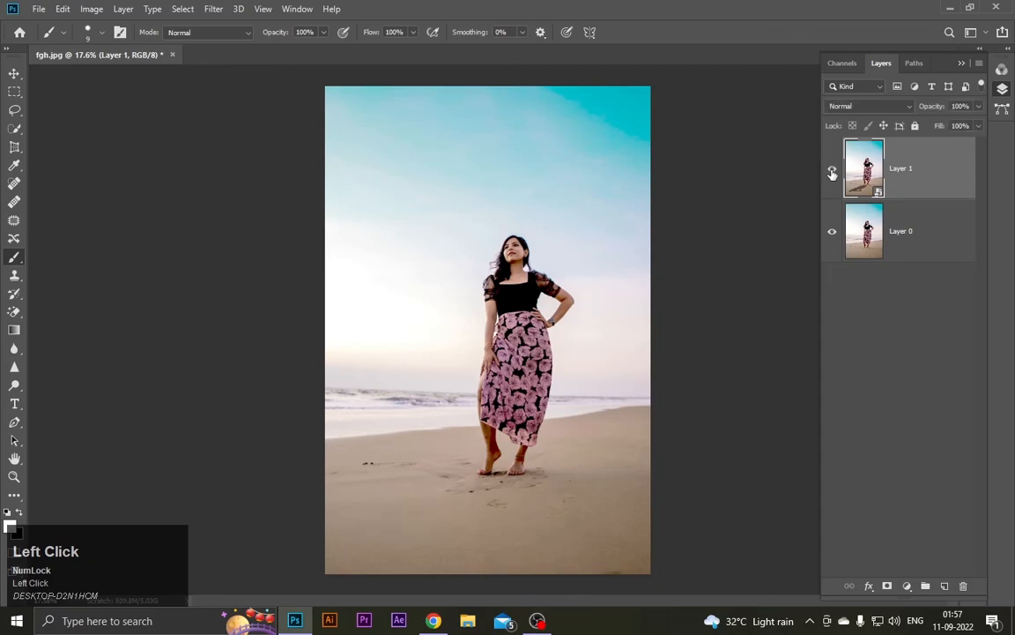
click(832, 172)
click(832, 173)
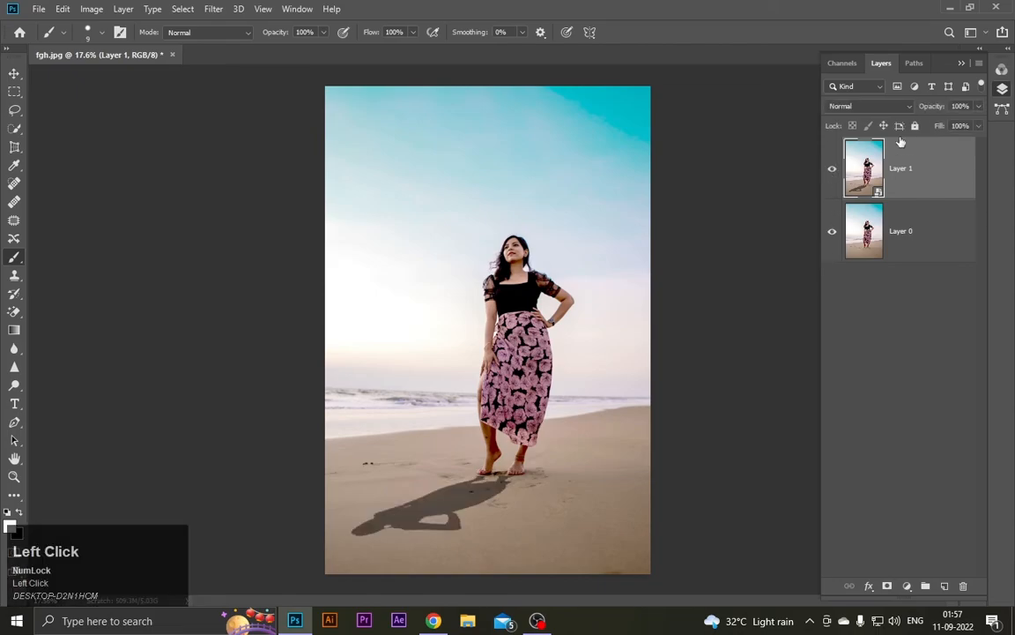